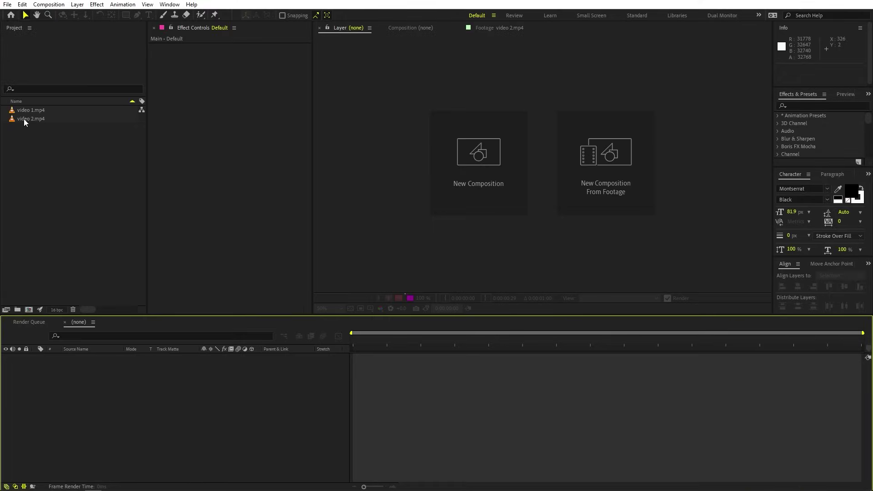
Preview the source clips video 1.mp4 and video 2.mp4 by scrubbing through their footage
{"action": "double_click", "coordinate": [31, 109]}
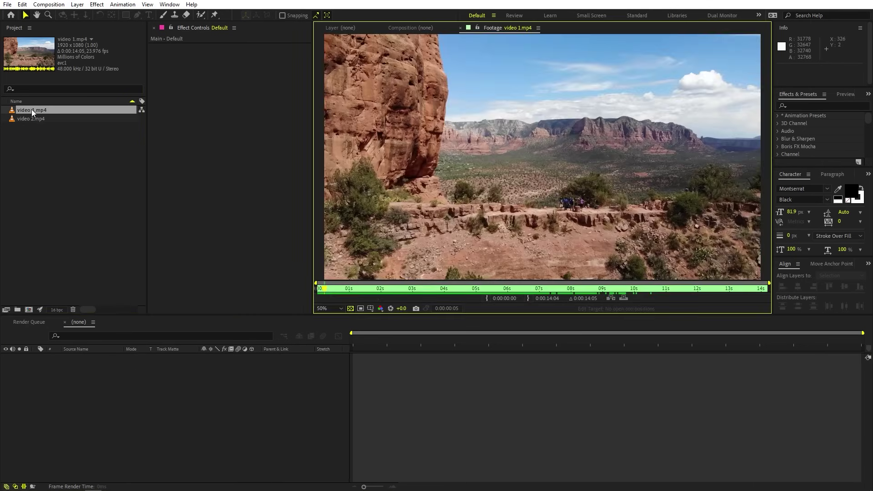
{"action": "left_click_drag", "start_coordinate": [367, 294], "coordinate": [373, 310]}
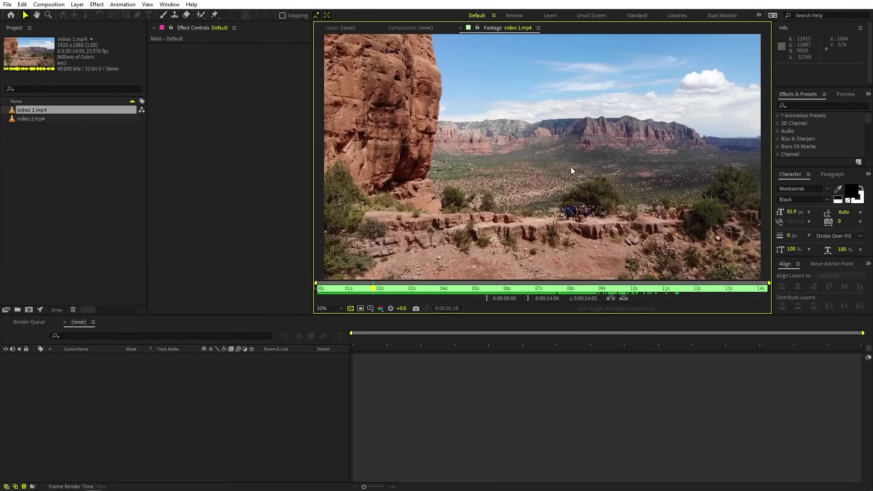
{"action": "double_click", "coordinate": [38, 120]}
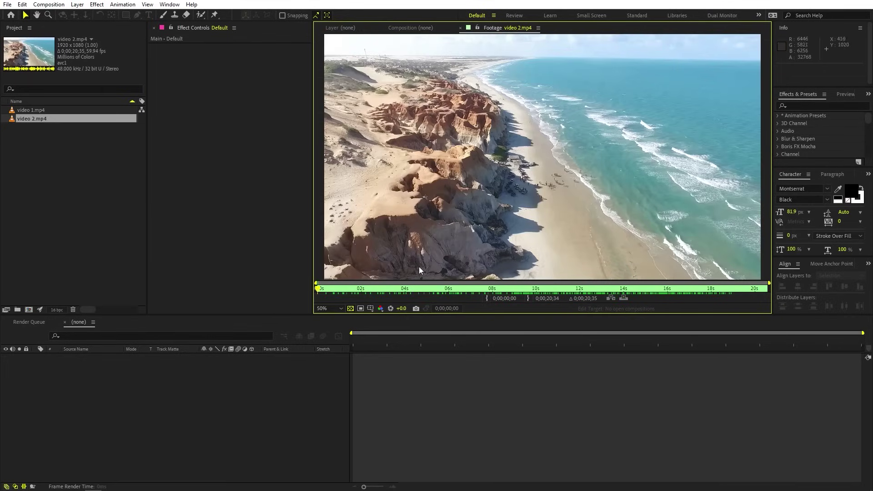
{"action": "left_click_drag", "start_coordinate": [367, 291], "coordinate": [573, 291]}
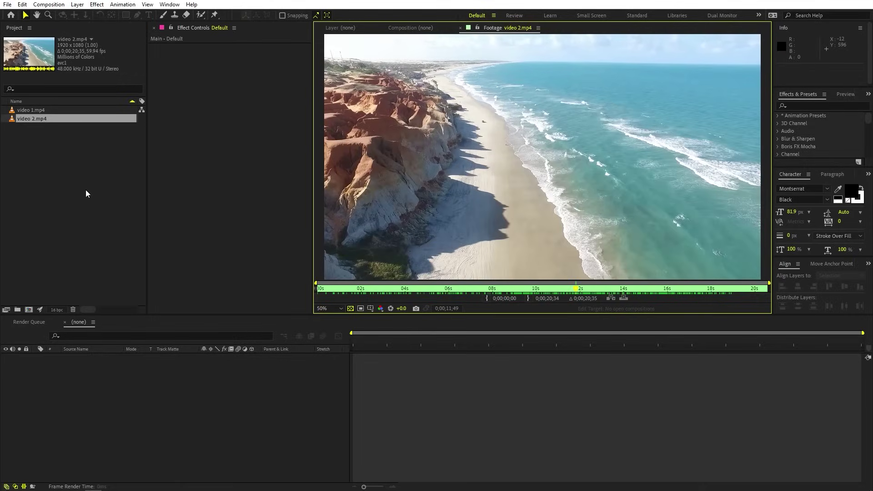
{"action": "left_click", "coordinate": [53, 186]}
{"action": "left_click", "coordinate": [341, 28]}
{"action": "left_click", "coordinate": [122, 422]}
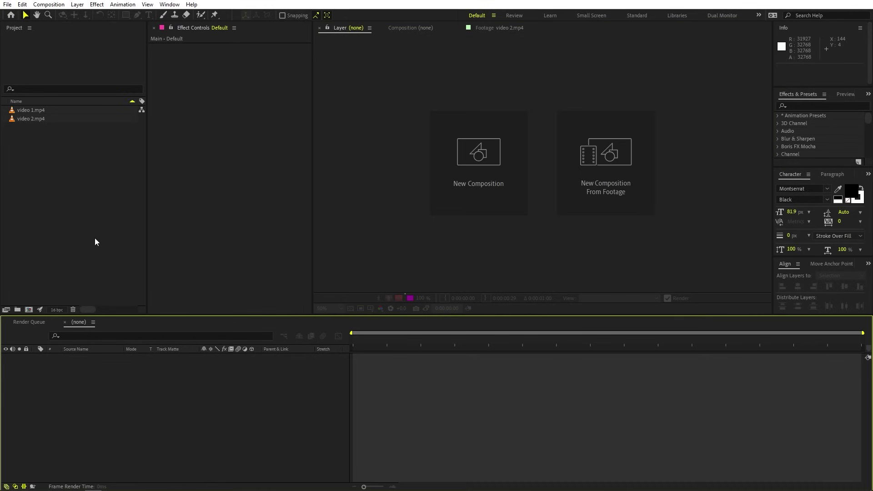
Create a 1920 x 1080, 30 fps, 20-second composition named Main that uses the Cinema 4D renderer
{"action": "left_click", "coordinate": [50, 5]}
{"action": "left_click", "coordinate": [56, 13]}
{"action": "type", "text": "Main"}
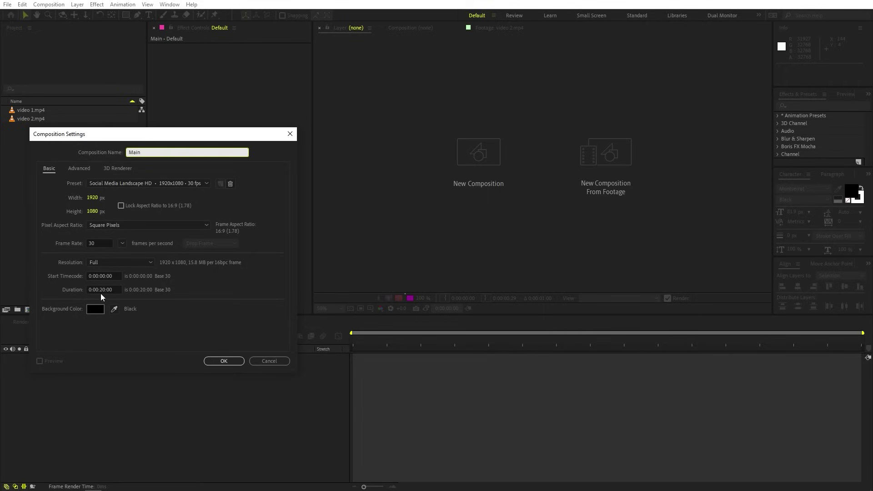
{"action": "left_click", "coordinate": [106, 169]}
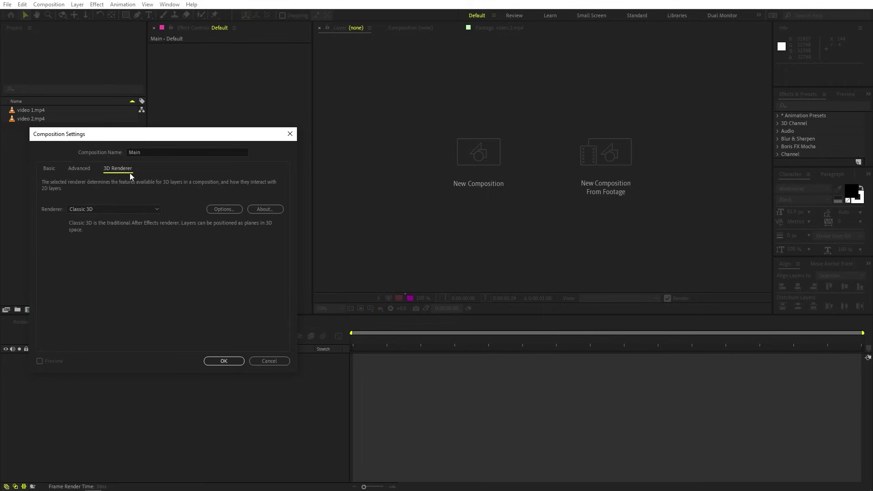
{"action": "left_click", "coordinate": [83, 209]}
{"action": "left_click", "coordinate": [89, 227]}
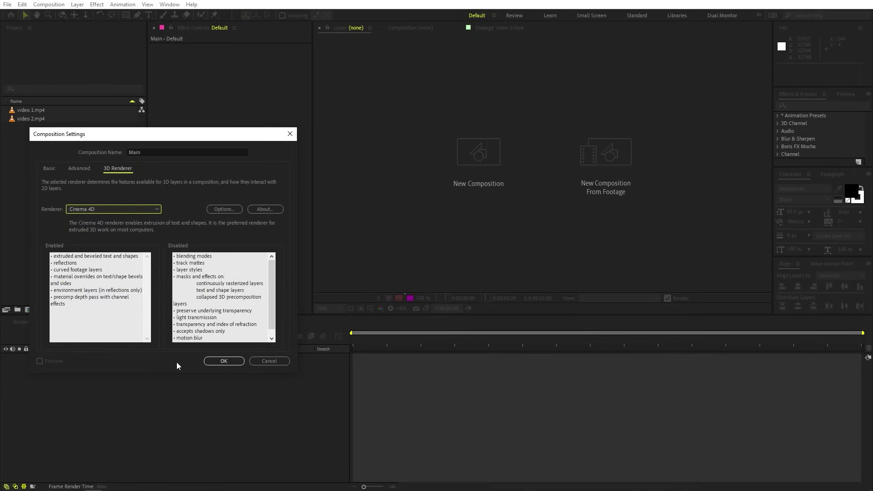
{"action": "left_click", "coordinate": [223, 361]}
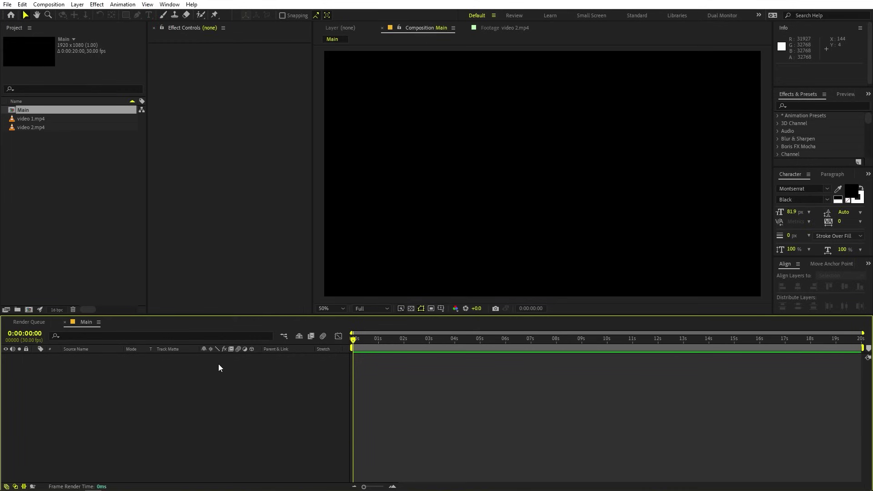
Add video 1.mp4 to the Main composition as a layer starting at 0 seconds
{"action": "left_click", "coordinate": [63, 194]}
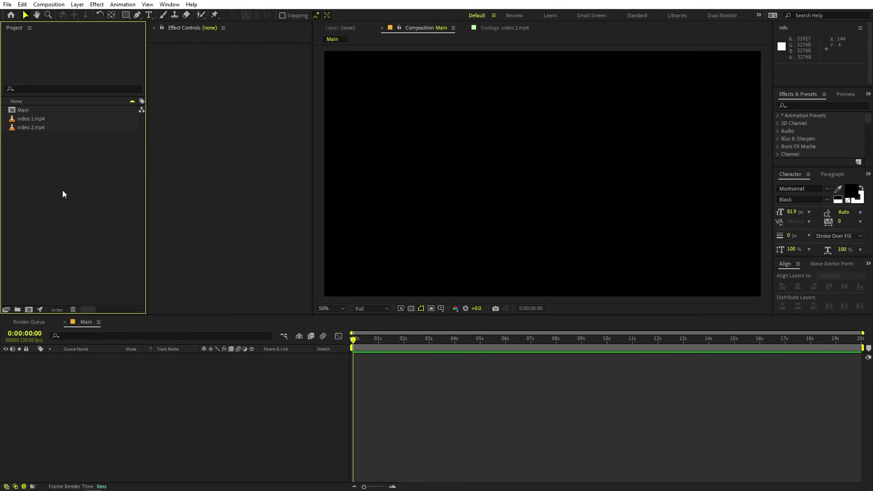
{"action": "left_click_drag", "start_coordinate": [36, 120], "coordinate": [125, 384]}
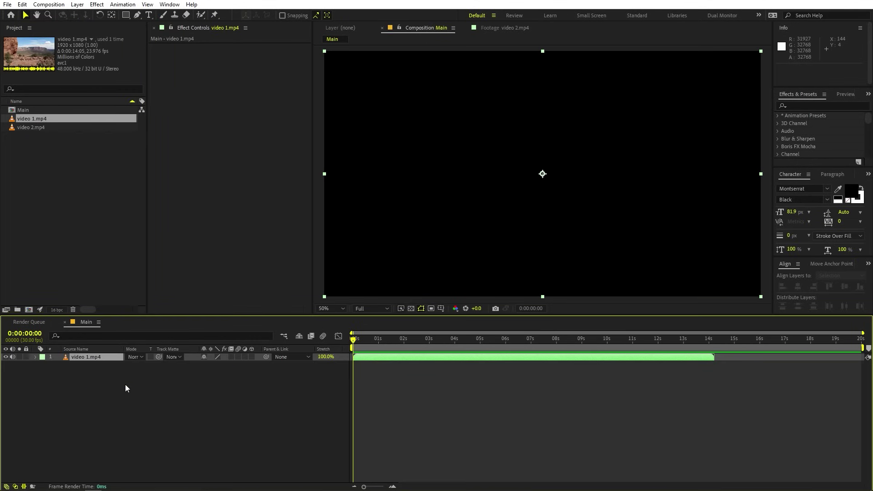
{"action": "key", "text": "comma"}
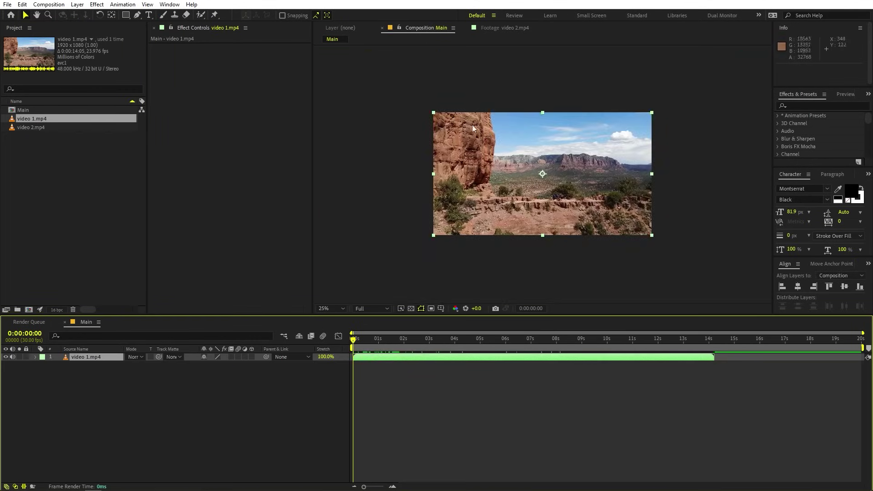
{"action": "key", "text": "period"}
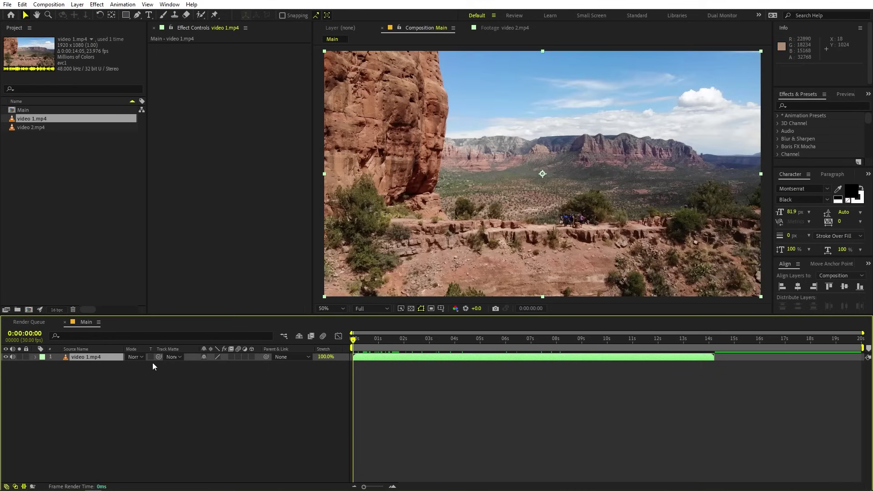
{"action": "left_click", "coordinate": [110, 357]}
{"action": "key", "text": "s"}
{"action": "left_click_drag", "start_coordinate": [214, 365], "coordinate": [175, 374]}
{"action": "key", "text": "comma"}
{"action": "right_click", "coordinate": [107, 356]}
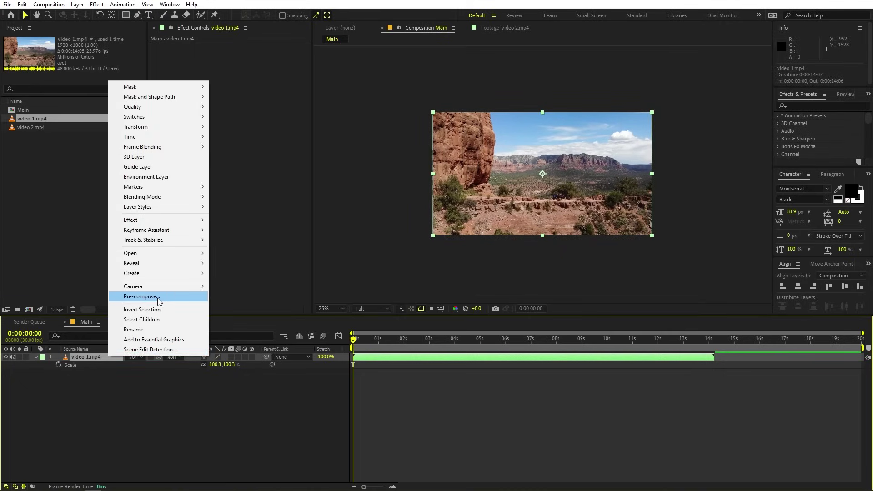
{"action": "left_click", "coordinate": [168, 420]}
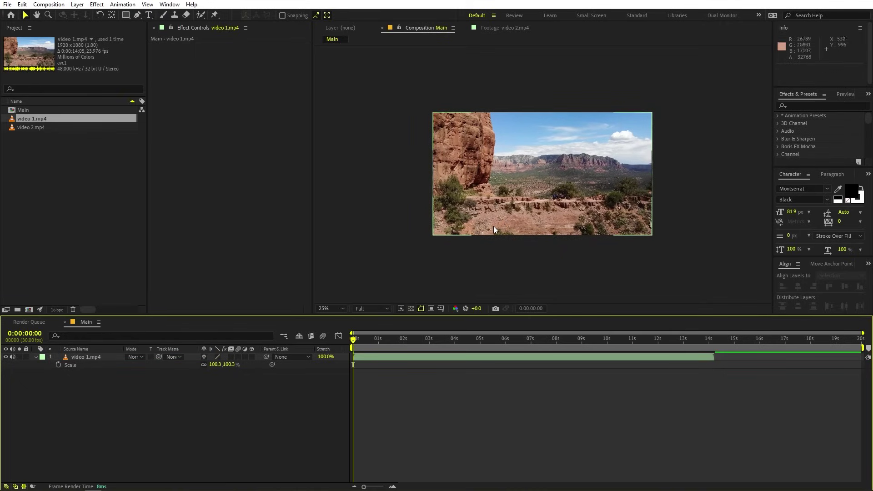
{"action": "left_click", "coordinate": [34, 355]}
{"action": "left_click", "coordinate": [35, 357]}
{"action": "key", "text": "period"}
{"action": "key", "text": "period"}
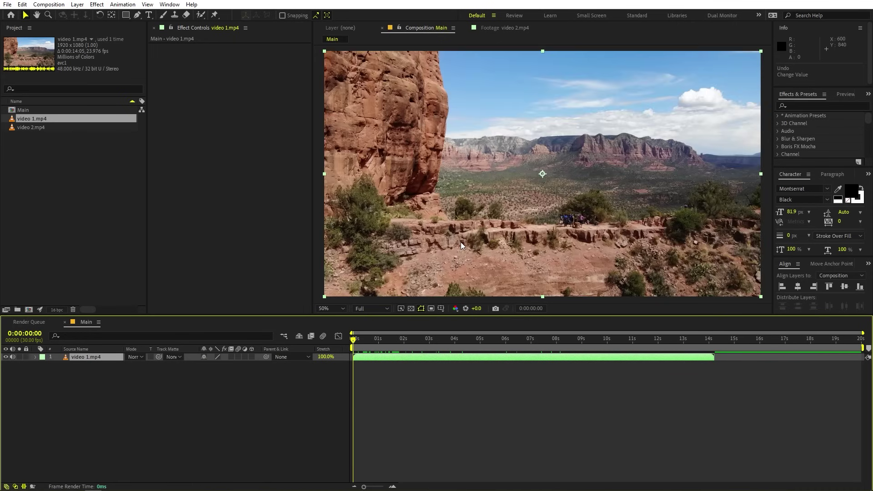
Shift the video 1.mp4 layer slightly earlier and trim it to run from 0:00:00:00 to 0:00:11:17
{"action": "left_click_drag", "start_coordinate": [357, 345], "coordinate": [644, 359]}
{"action": "key", "text": "Home"}
{"action": "left_click_drag", "start_coordinate": [353, 354], "coordinate": [332, 358]}
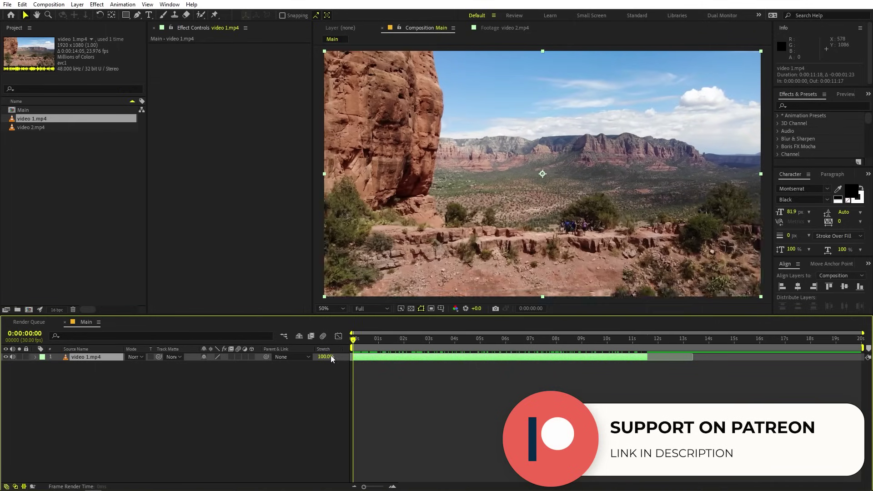
Pre-compose the video 1.mp4 layer as Video 1, moving all attributes and adjusting the duration to the layer's time span
{"action": "right_click", "coordinate": [95, 355]}
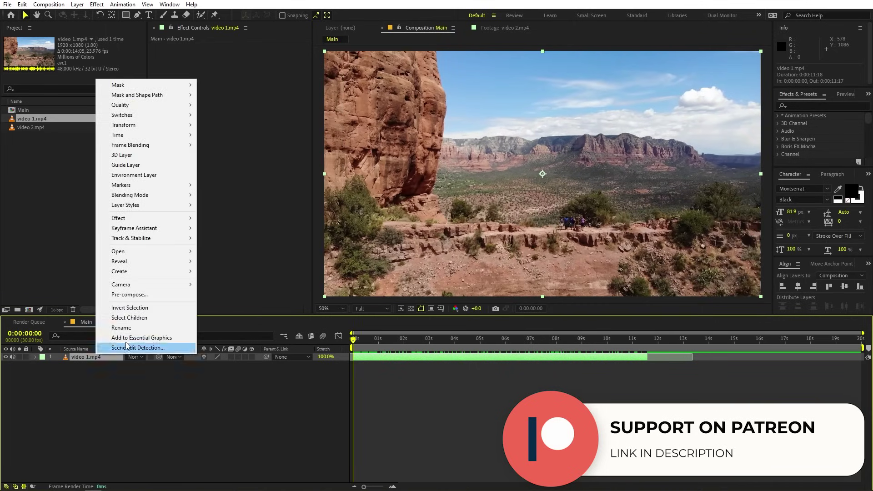
{"action": "left_click", "coordinate": [152, 295]}
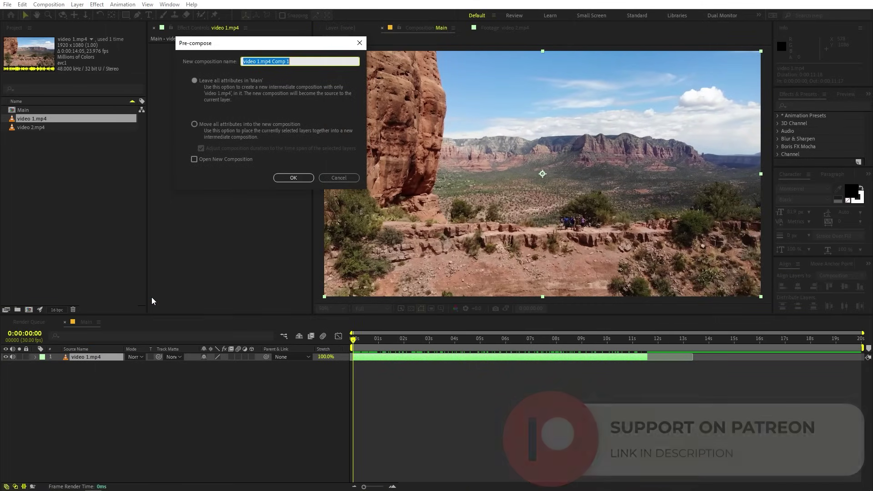
{"action": "left_click", "coordinate": [194, 124]}
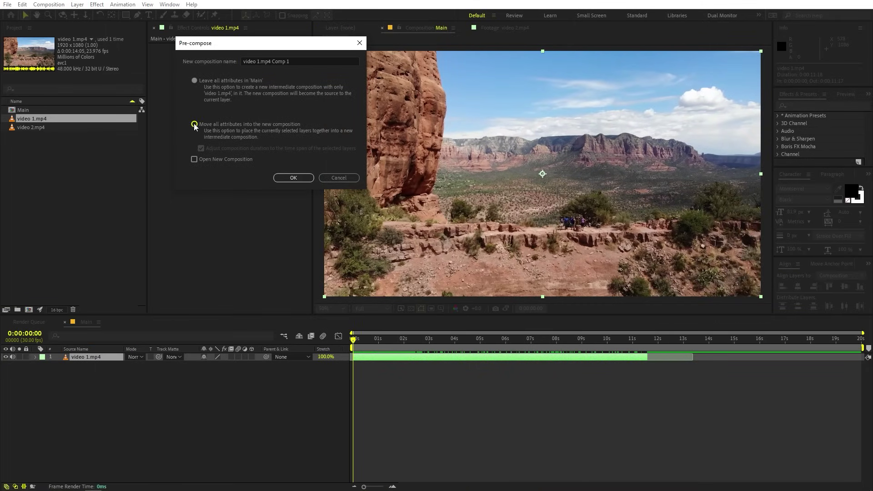
{"action": "left_click", "coordinate": [300, 61]}
{"action": "type", "text": "Video"}
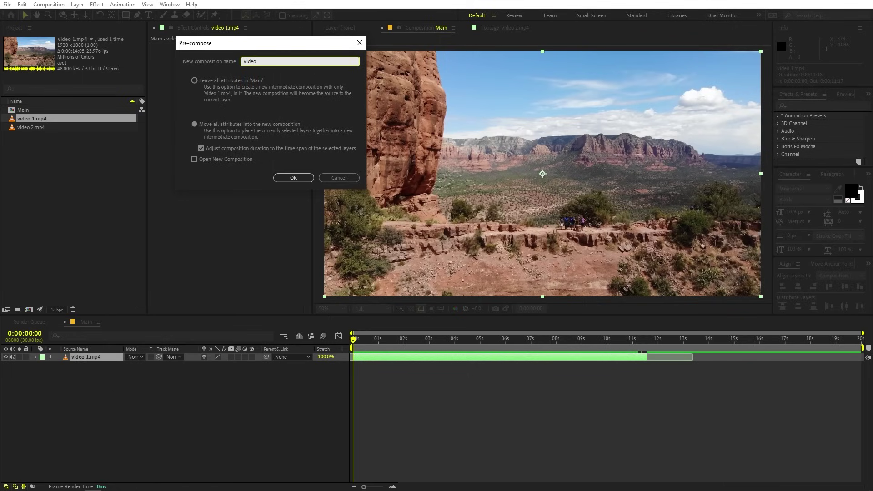
{"action": "type", "text": " 1"}
{"action": "left_click", "coordinate": [311, 178]}
{"action": "left_click", "coordinate": [235, 422]}
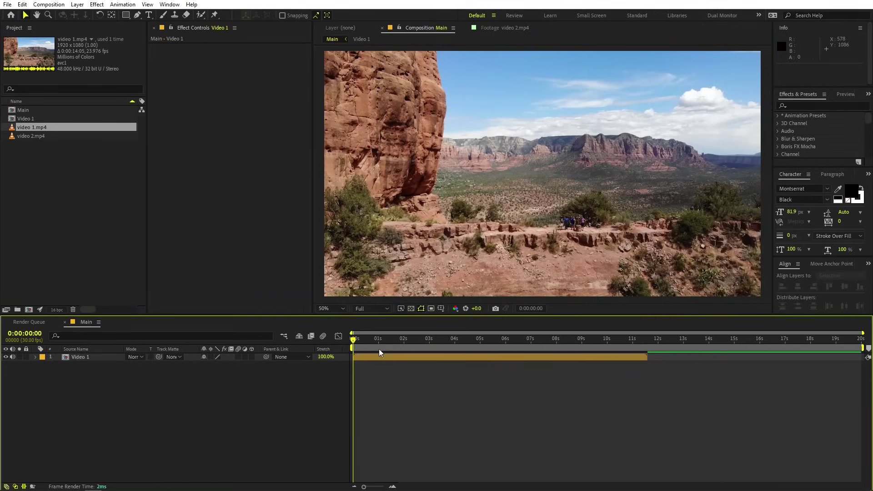
Apply the 3D Camera Tracker effect to the Video 1 layer and let it analyze the footage
{"action": "left_click", "coordinate": [809, 105]}
{"action": "type", "text": "3d"}
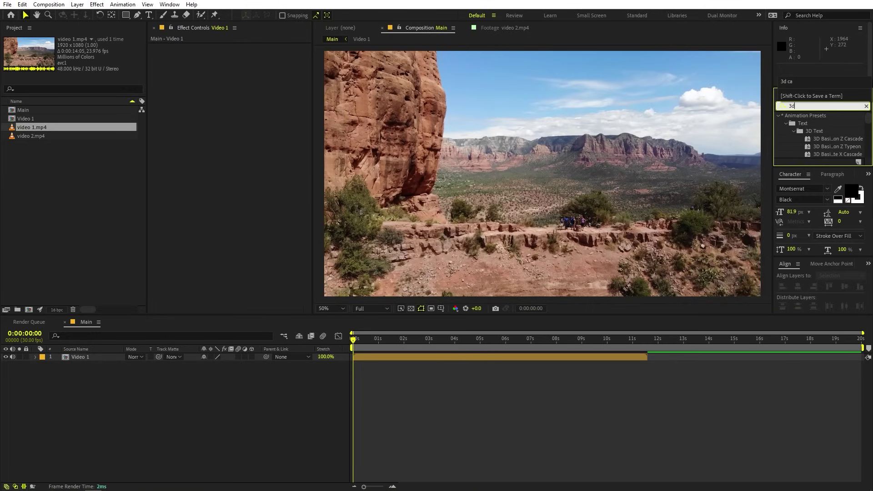
{"action": "type", "text": " ca"}
{"action": "left_click_drag", "start_coordinate": [814, 123], "coordinate": [89, 358]}
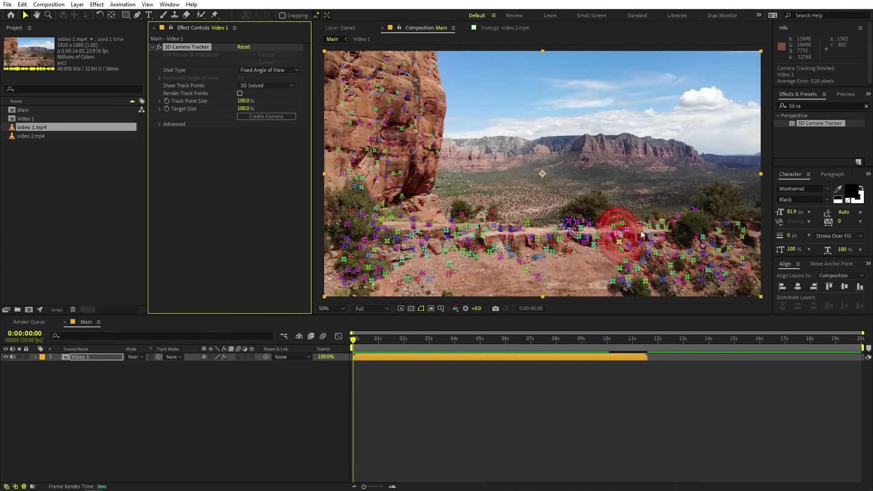
Create a track solid and camera from the track points on the rock ledge near the centre of the shot
{"action": "left_click", "coordinate": [362, 339]}
{"action": "left_click_drag", "start_coordinate": [379, 346], "coordinate": [353, 346]}
{"action": "left_click", "coordinate": [494, 268]}
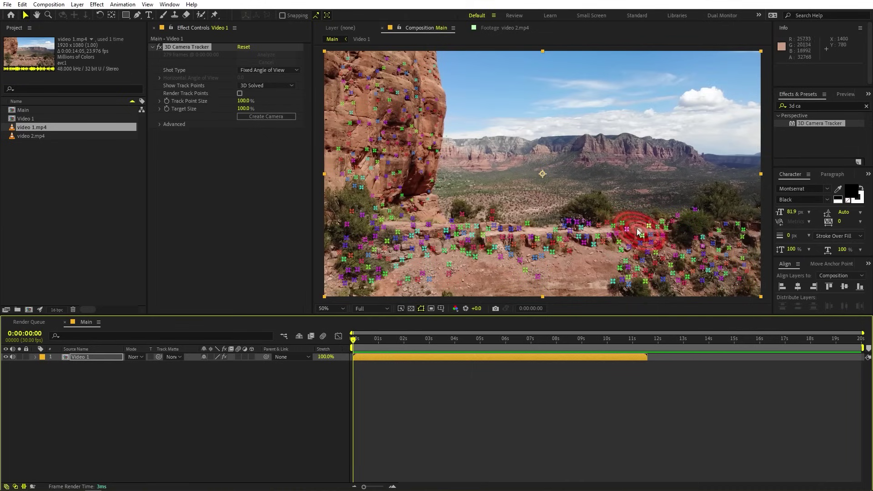
{"action": "right_click", "coordinate": [529, 235]}
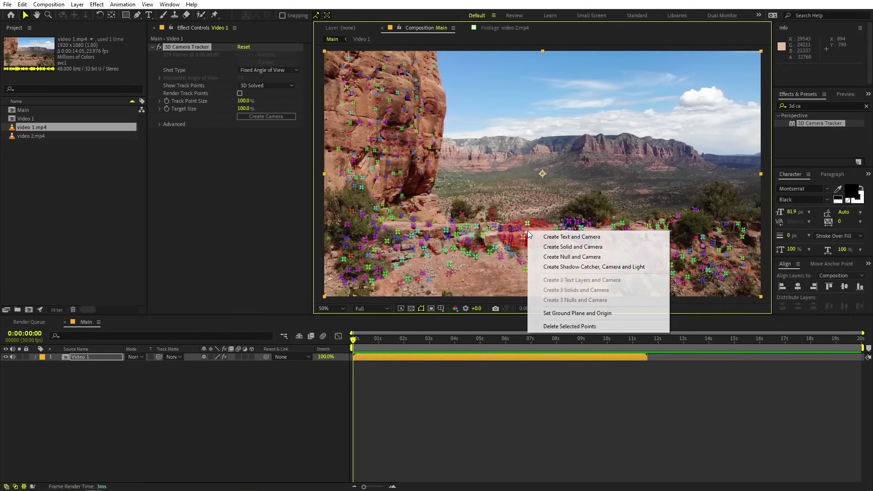
{"action": "left_click", "coordinate": [555, 251]}
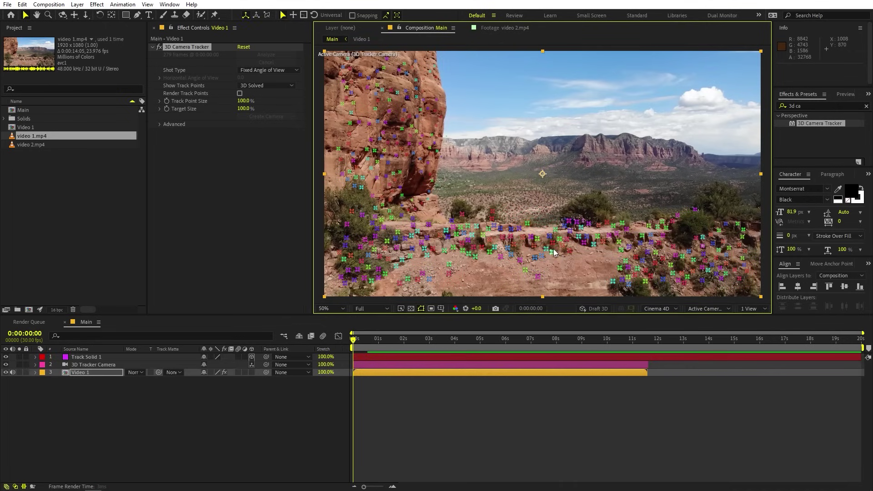
Play back the composition to check how the track solid sticks to the ledge
{"action": "left_click", "coordinate": [405, 413]}
{"action": "key", "text": "space"}
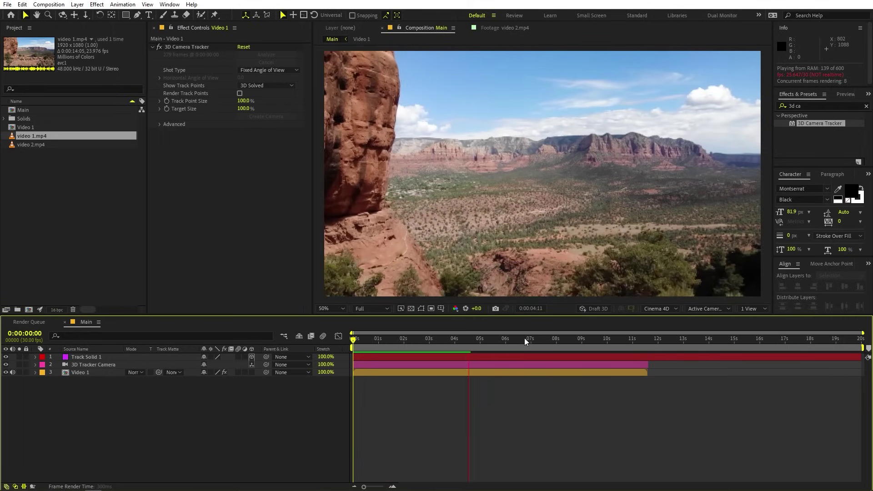
{"action": "key", "text": "space"}
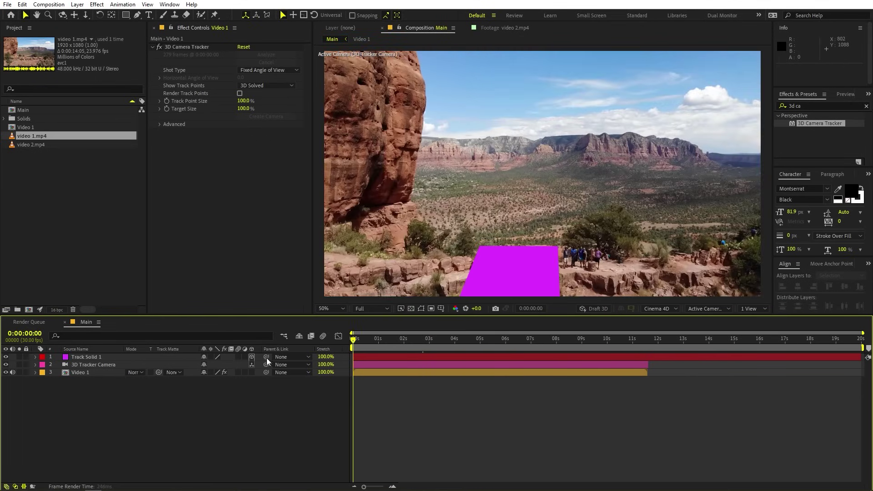
Add a text layer reading AMERICA above the track solid
{"action": "left_click", "coordinate": [69, 219]}
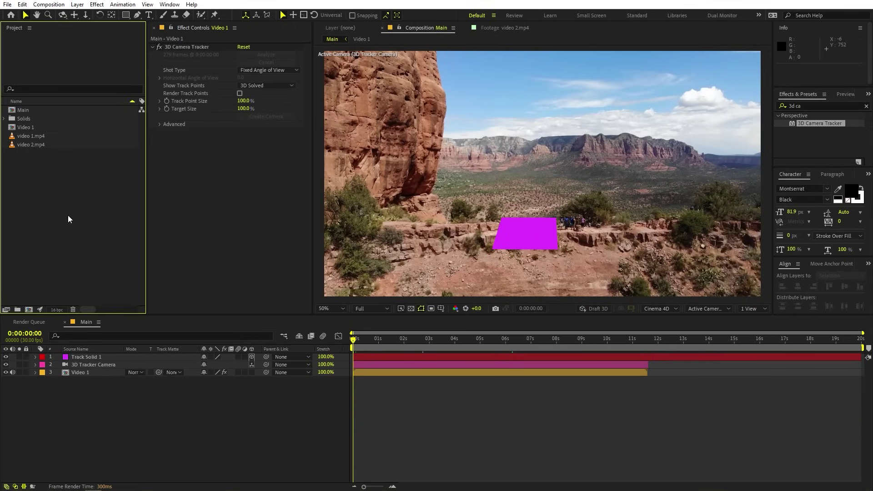
{"action": "left_click", "coordinate": [148, 15]}
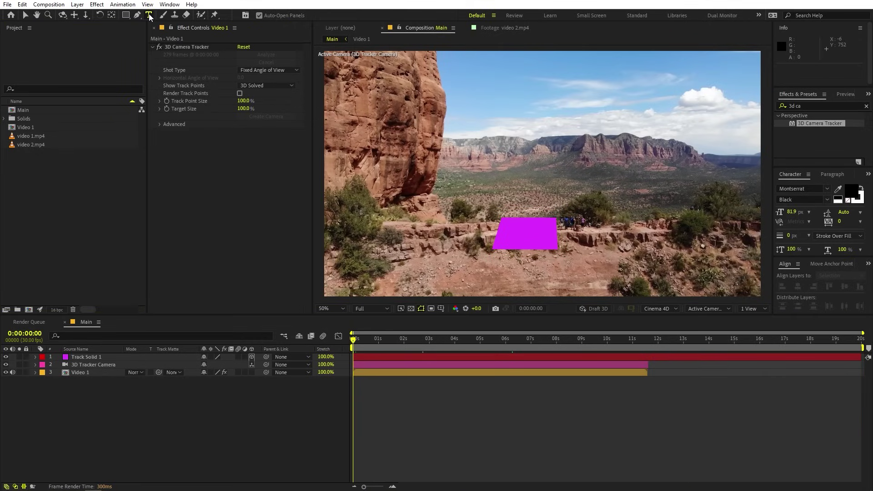
{"action": "left_click", "coordinate": [449, 197]}
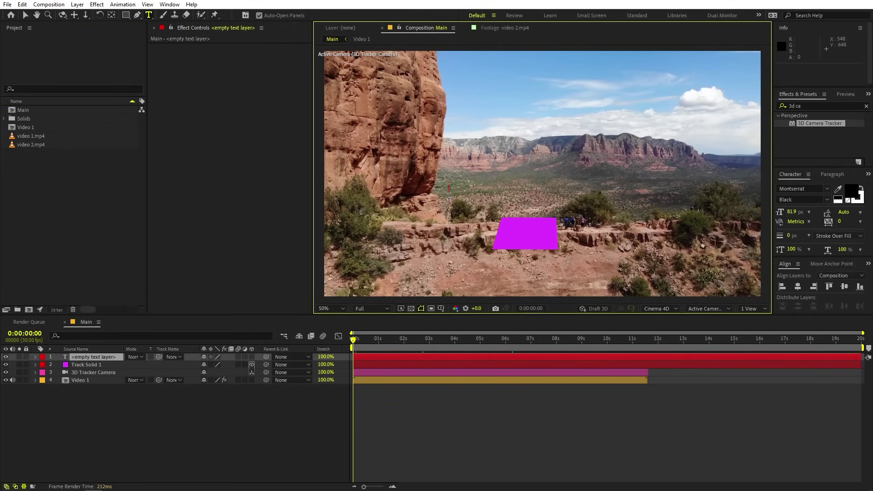
{"action": "type", "text": "AMERICA"}
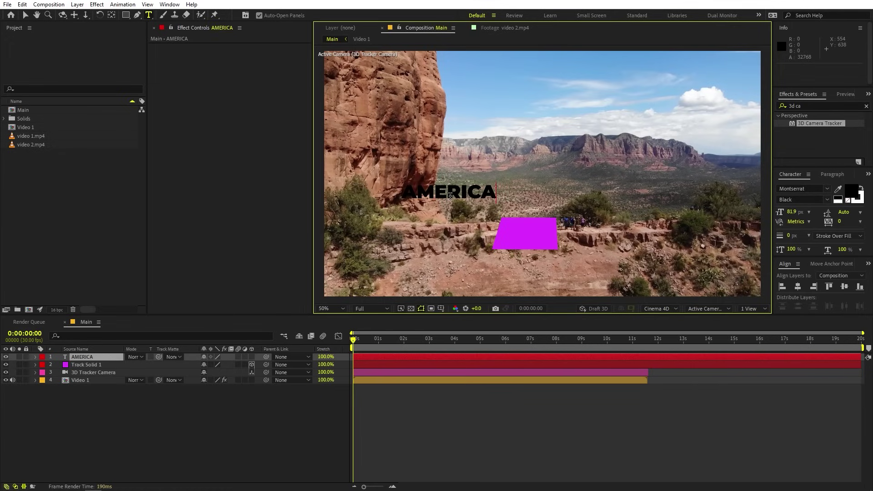
Change the fill color of the whole AMERICA text to white (FFFFFF)
{"action": "key", "text": "ctrl+a"}
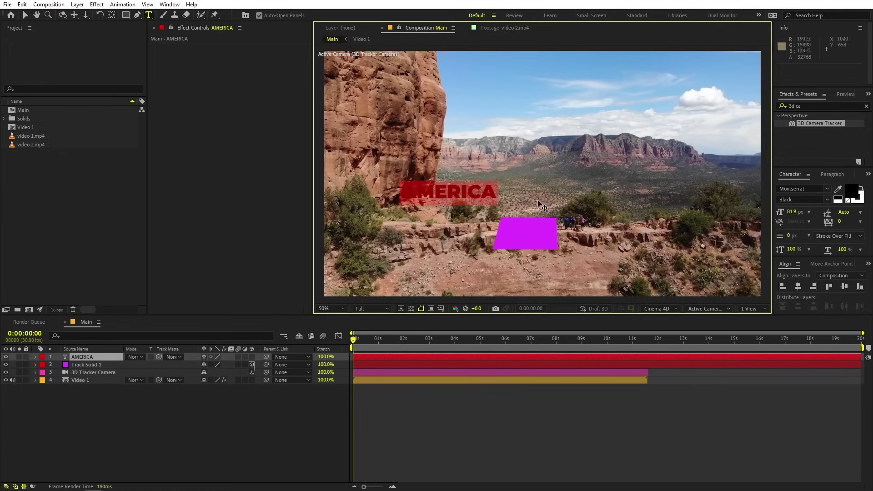
{"action": "left_click", "coordinate": [433, 194]}
{"action": "double_click", "coordinate": [433, 194]}
{"action": "left_click", "coordinate": [854, 191]}
{"action": "type", "text": "FFFFFF"}
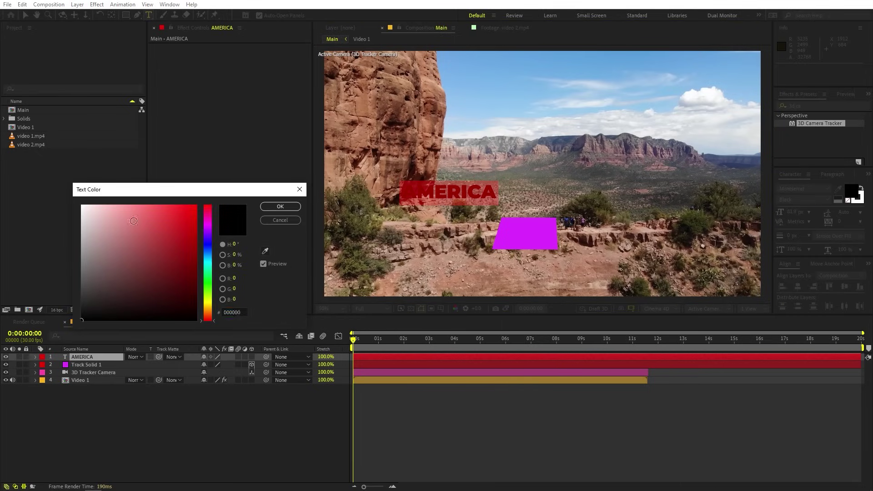
{"action": "left_click", "coordinate": [293, 209]}
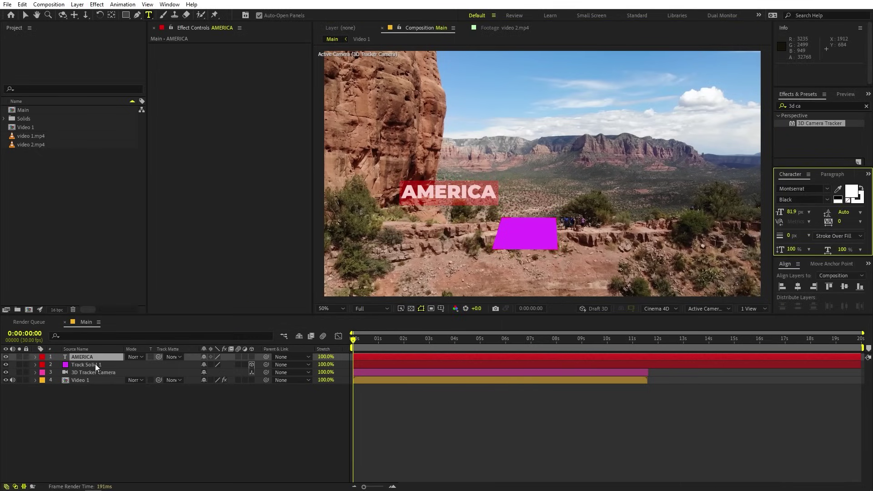
Scale the AMERICA text layer to 239% and centre its anchor point within the lettering
{"action": "left_click", "coordinate": [101, 358]}
{"action": "key", "text": "s"}
{"action": "left_click_drag", "start_coordinate": [217, 369], "coordinate": [279, 364]}
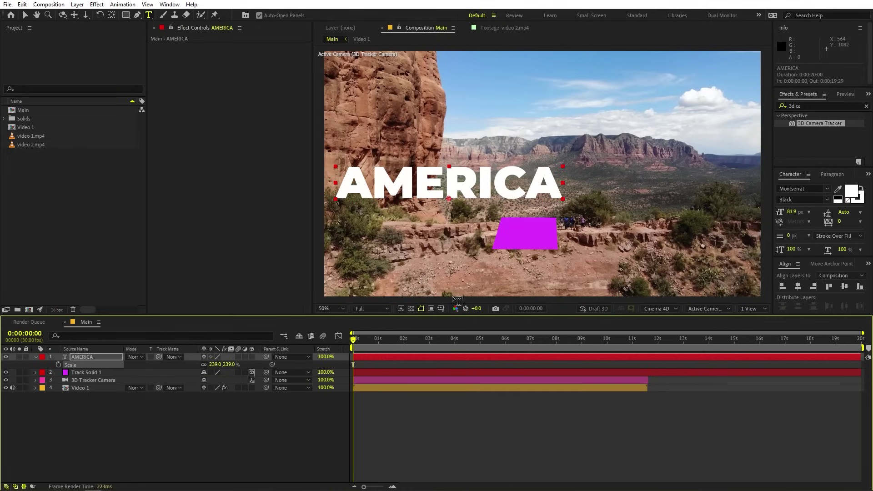
{"action": "left_click", "coordinate": [97, 358]}
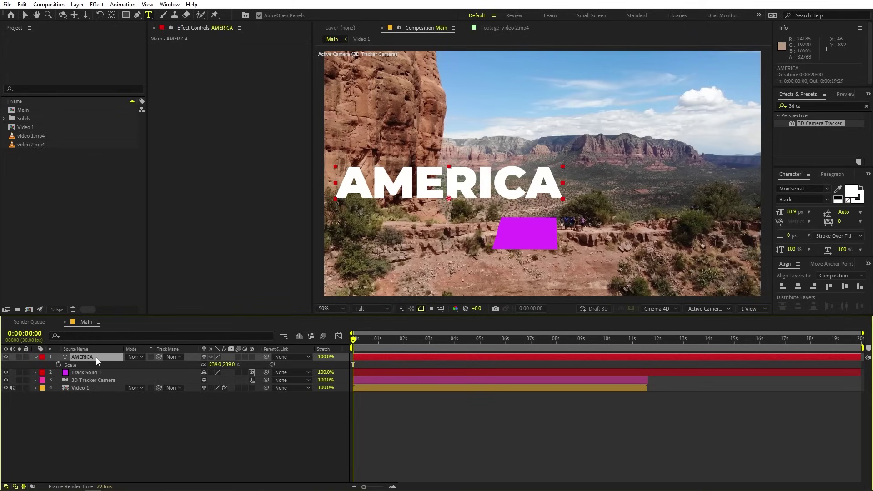
{"action": "left_click", "coordinate": [112, 15]}
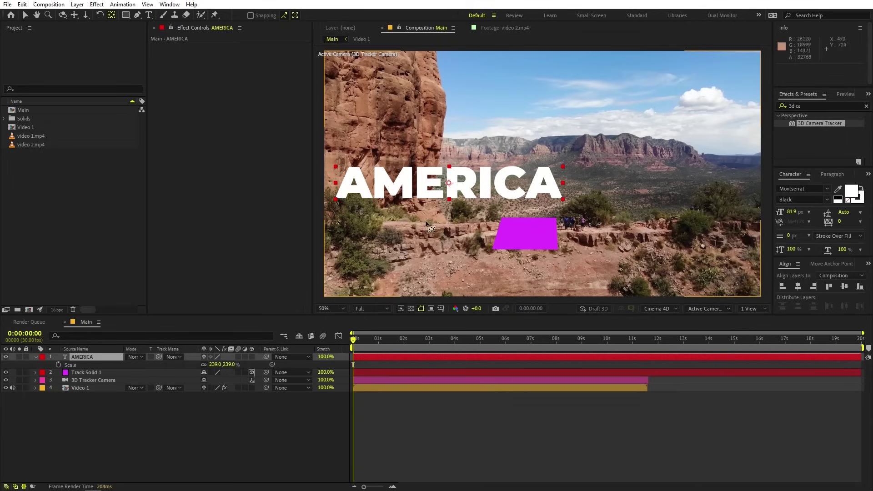
Make the AMERICA layer 3D and parent it to Track Solid 1 so that it snaps to the solid's position
{"action": "left_click", "coordinate": [252, 357]}
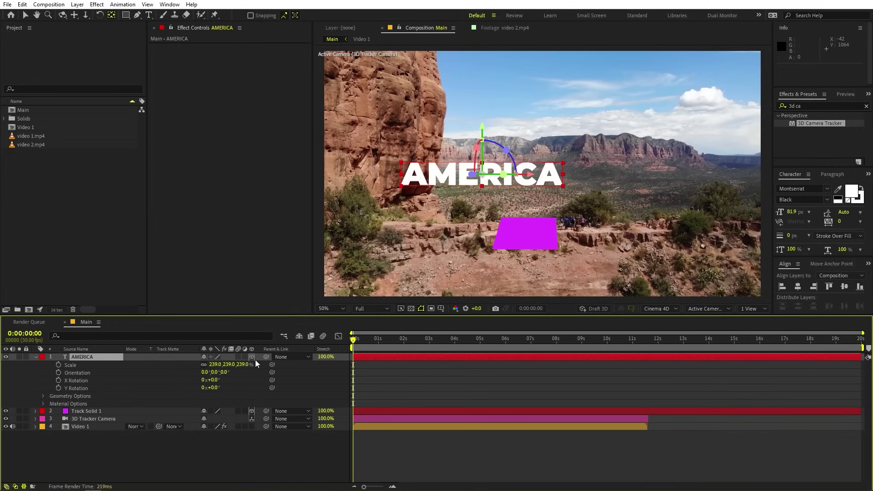
{"action": "left_click_drag", "start_coordinate": [266, 357], "coordinate": [83, 414]}
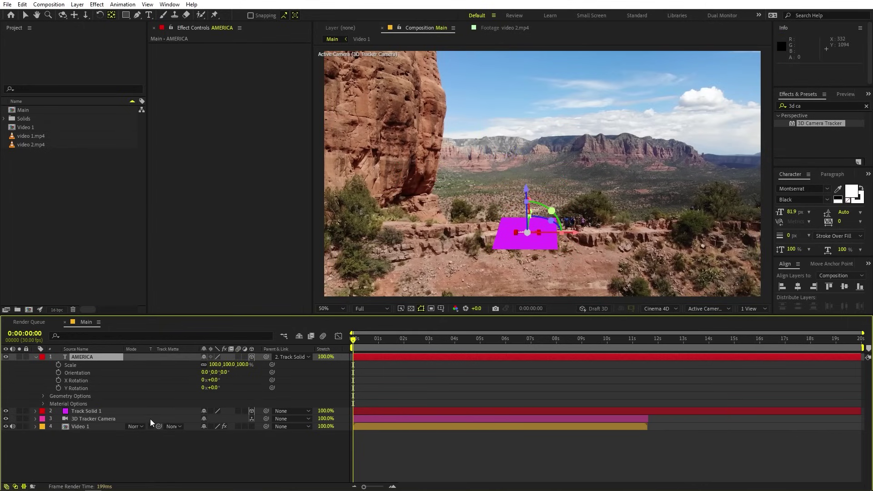
{"action": "key", "text": "u"}
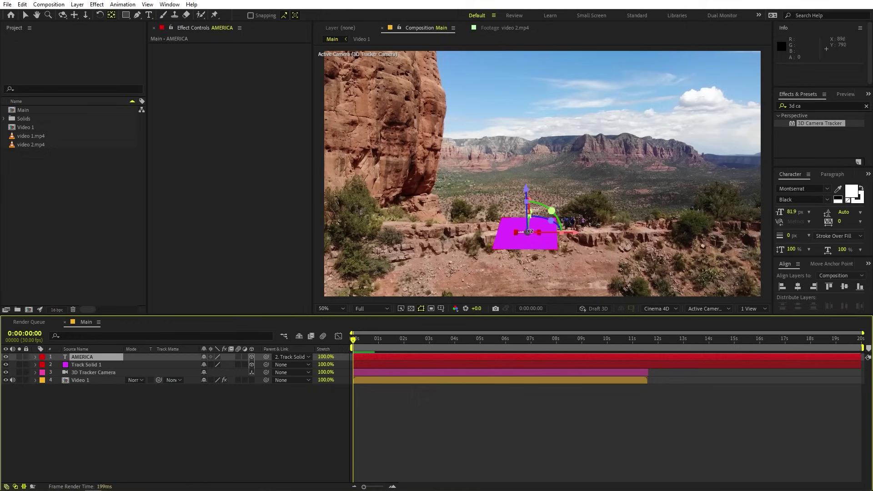
Scale the AMERICA layer to 678% and set its X Rotation to 73° so the text stands upright
{"action": "left_click", "coordinate": [83, 358]}
{"action": "key", "text": "s"}
{"action": "left_click_drag", "start_coordinate": [217, 369], "coordinate": [477, 364]}
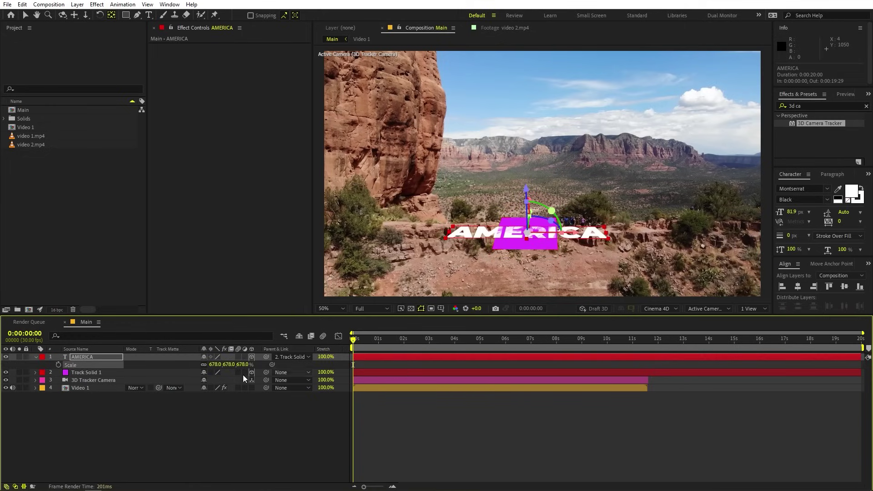
{"action": "key", "text": "r"}
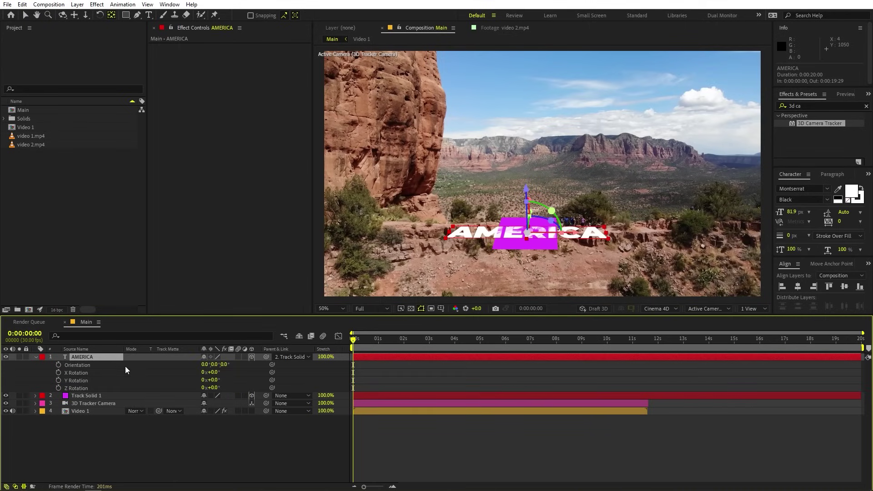
{"action": "left_click_drag", "start_coordinate": [216, 382], "coordinate": [250, 376]}
{"action": "key", "text": "ctrl+z"}
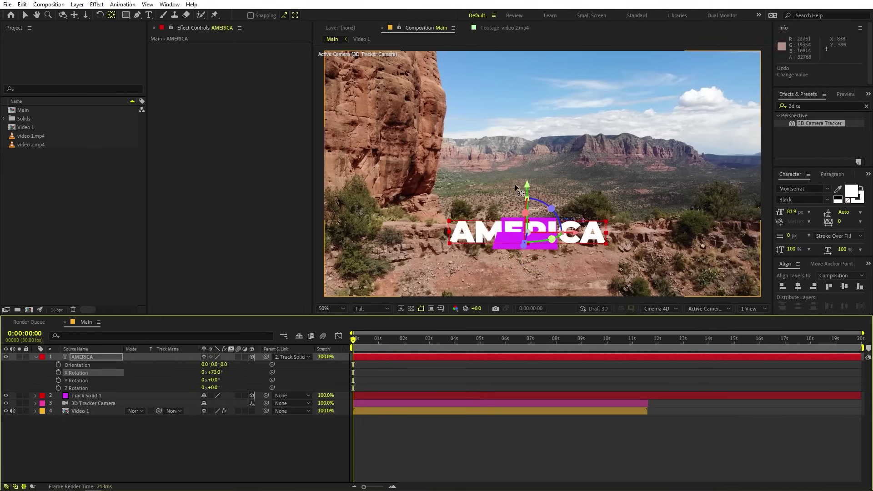
Raise the AMERICA text along its vertical axis to sit in front of the distant mountains, and hide Track Solid 1
{"action": "key", "text": "v"}
{"action": "left_click_drag", "start_coordinate": [528, 187], "coordinate": [519, 114]}
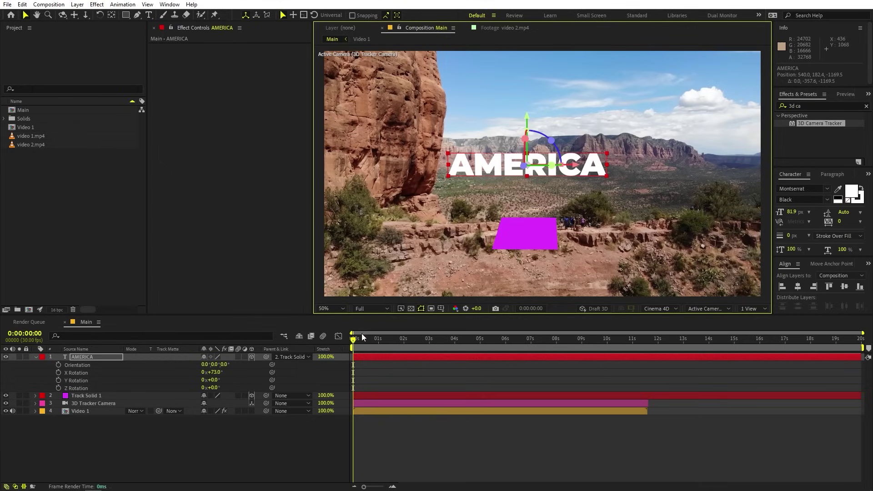
{"action": "left_click", "coordinate": [87, 395]}
{"action": "left_click", "coordinate": [6, 395]}
Set the AMERICA layer's Y Rotation to -1.9° and its scale to 818.9%
{"action": "left_click", "coordinate": [93, 358]}
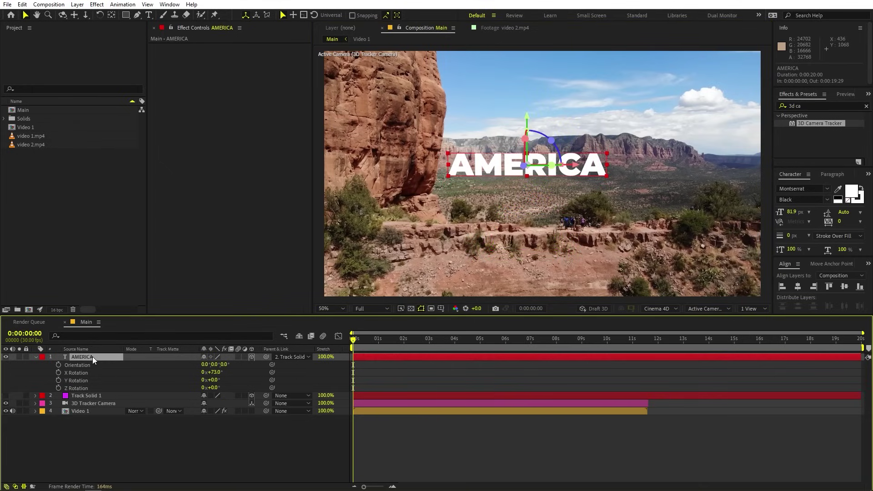
{"action": "left_click_drag", "start_coordinate": [212, 381], "coordinate": [206, 380]}
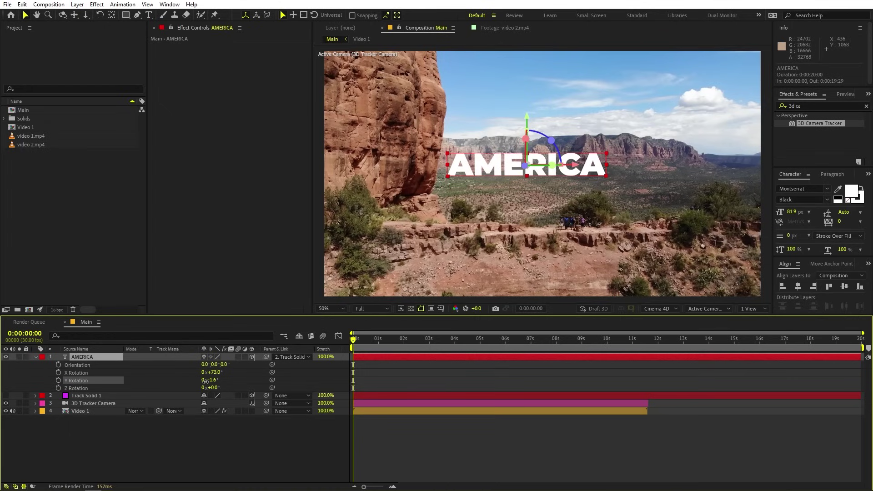
{"action": "key", "text": "s"}
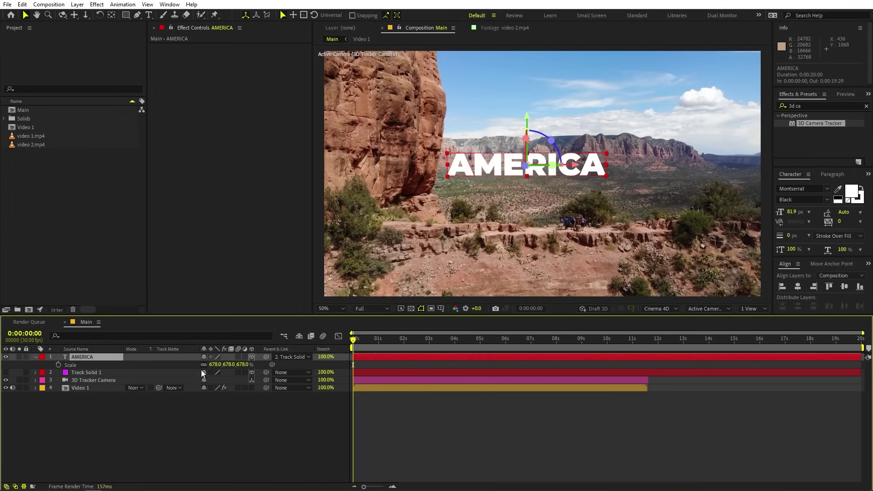
{"action": "left_click_drag", "start_coordinate": [216, 368], "coordinate": [870, 381]}
Play back the composition to check how the flat text holds its place in the tracked shot
{"action": "left_click", "coordinate": [474, 419]}
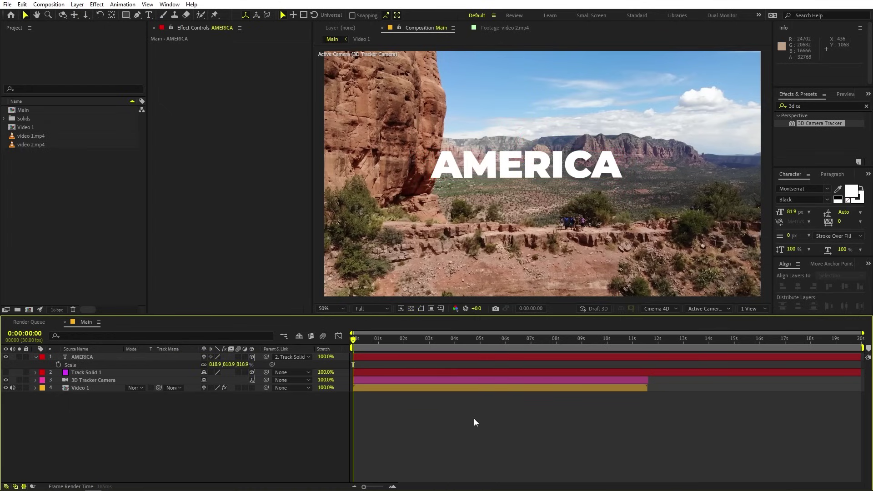
{"action": "key", "text": "space"}
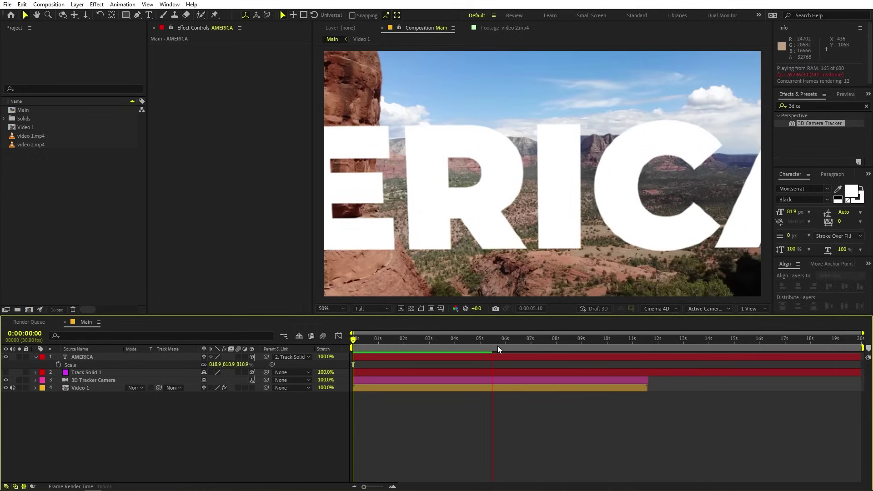
{"action": "key", "text": "space"}
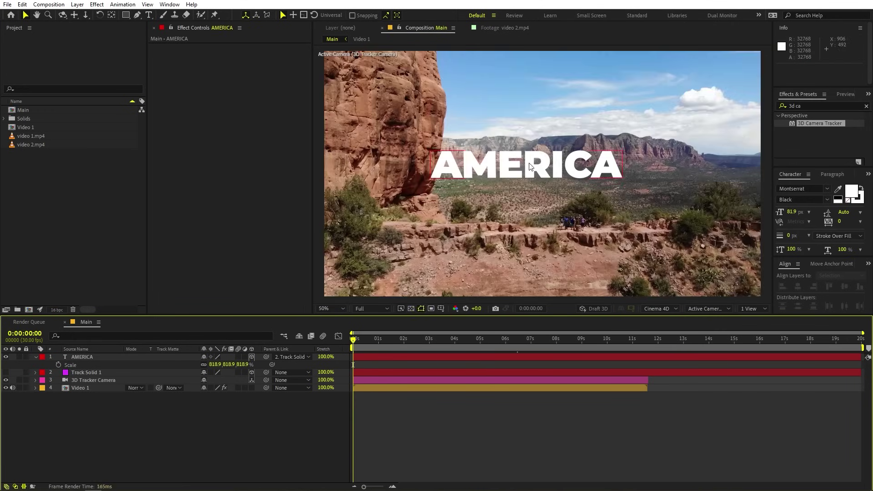
Give the AMERICA text an Extrusion Depth of 62 in its geometry options
{"action": "left_click", "coordinate": [523, 166]}
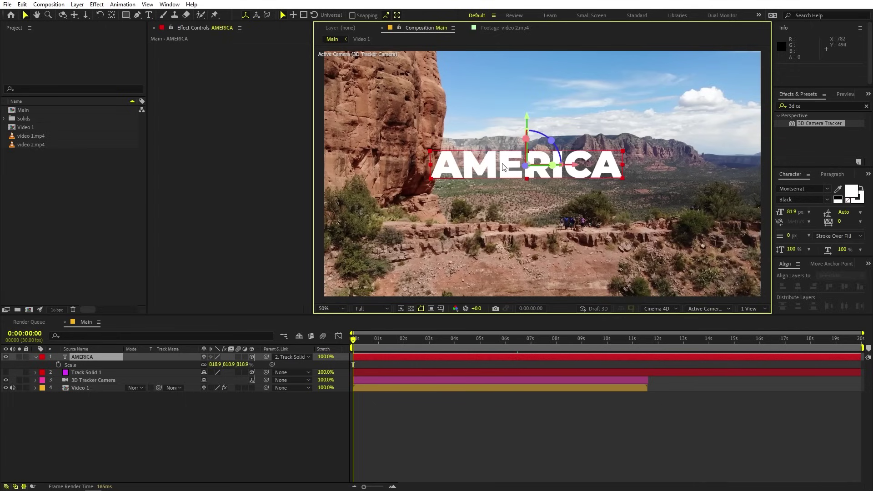
{"action": "left_click", "coordinate": [37, 357]}
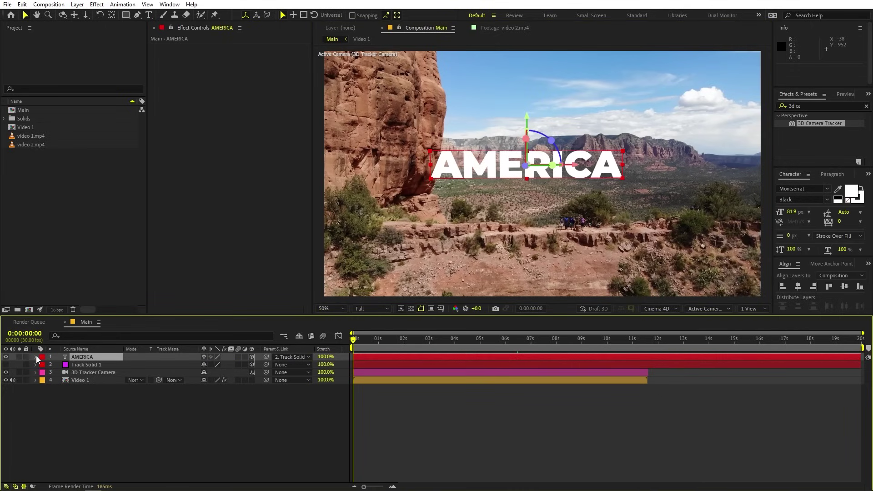
{"action": "left_click", "coordinate": [40, 373]}
{"action": "left_click", "coordinate": [43, 443]}
{"action": "scroll", "coordinate": [22, 459], "scroll_direction": "down", "scroll_amount": 2}
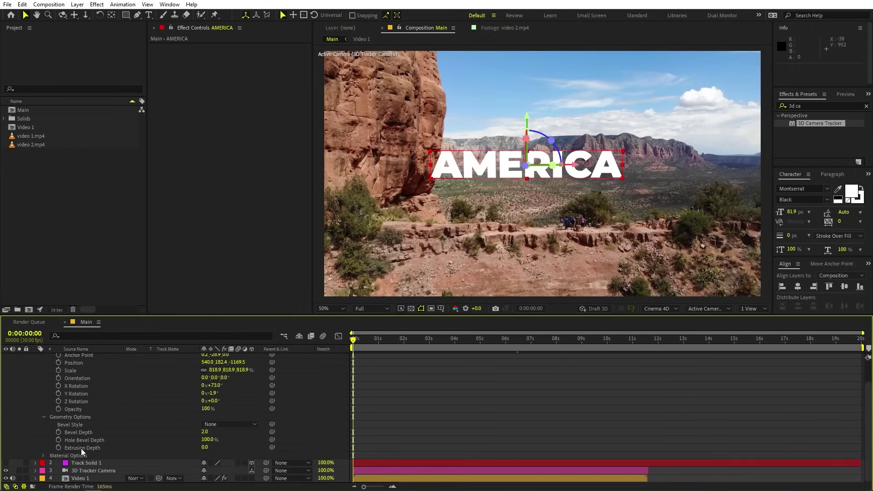
{"action": "left_click_drag", "start_coordinate": [205, 448], "coordinate": [214, 448]}
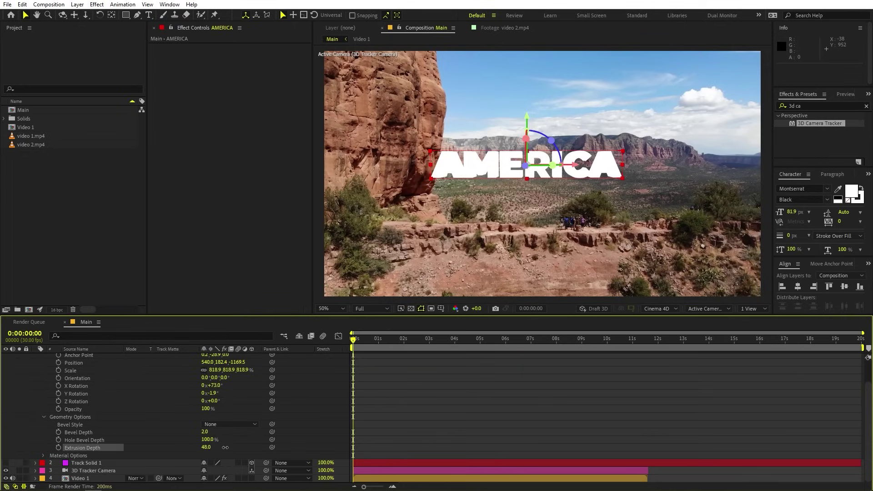
{"action": "left_click_drag", "start_coordinate": [228, 448], "coordinate": [235, 448]}
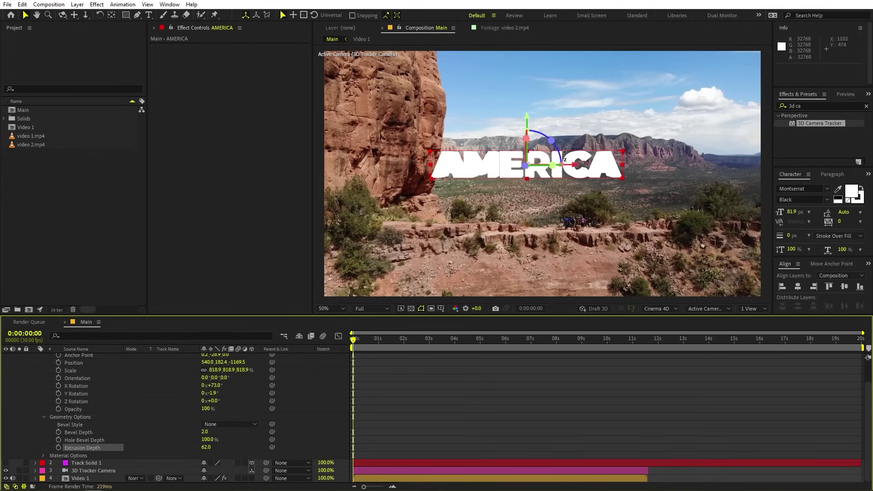
{"action": "scroll", "coordinate": [42, 387], "scroll_direction": "up", "scroll_amount": 2}
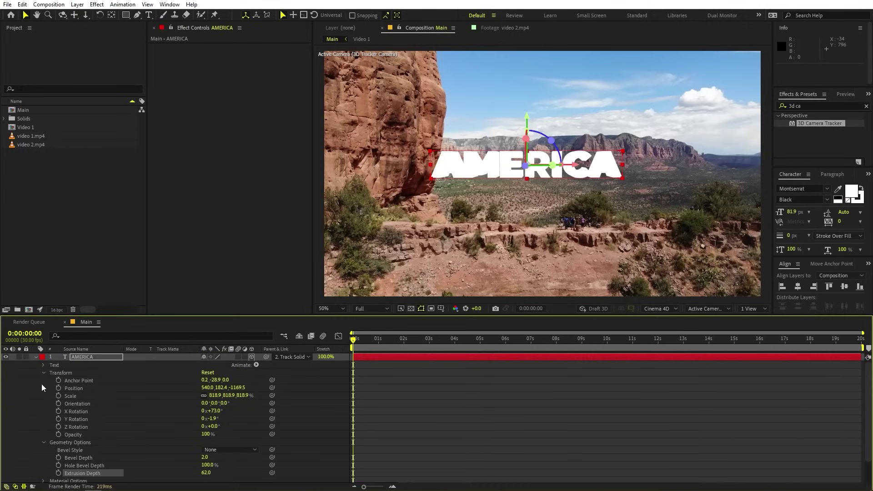
{"action": "left_click", "coordinate": [36, 357]}
Add a point light and move it to above the right half of the AMERICA lettering
{"action": "left_click", "coordinate": [76, 5]}
{"action": "mouse_move", "coordinate": [96, 15]}
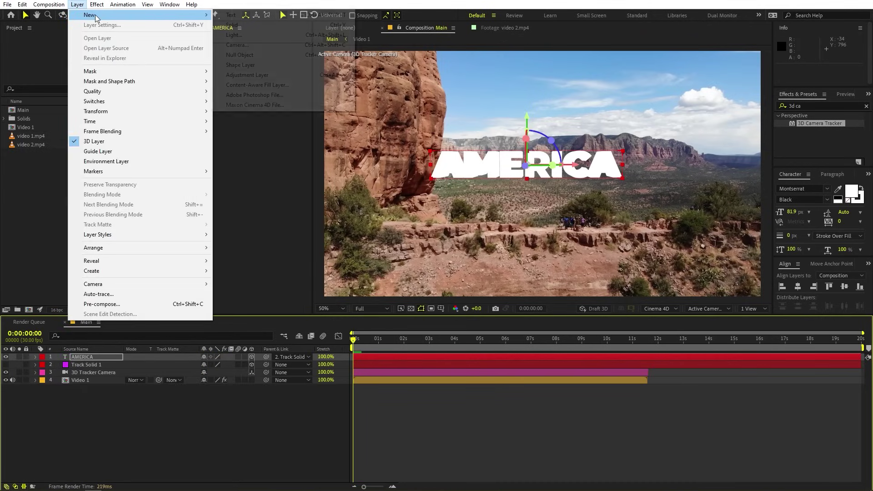
{"action": "left_click", "coordinate": [246, 35]}
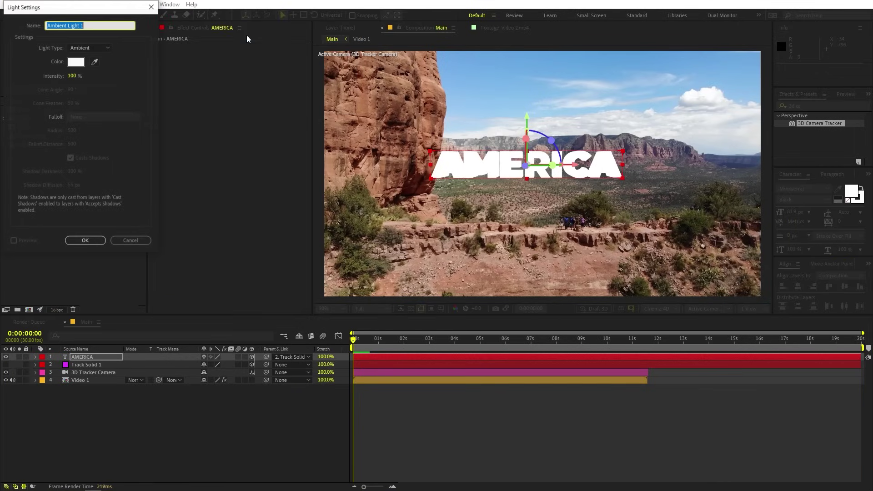
{"action": "left_click", "coordinate": [86, 49]}
{"action": "left_click", "coordinate": [86, 77]}
{"action": "left_click", "coordinate": [84, 241]}
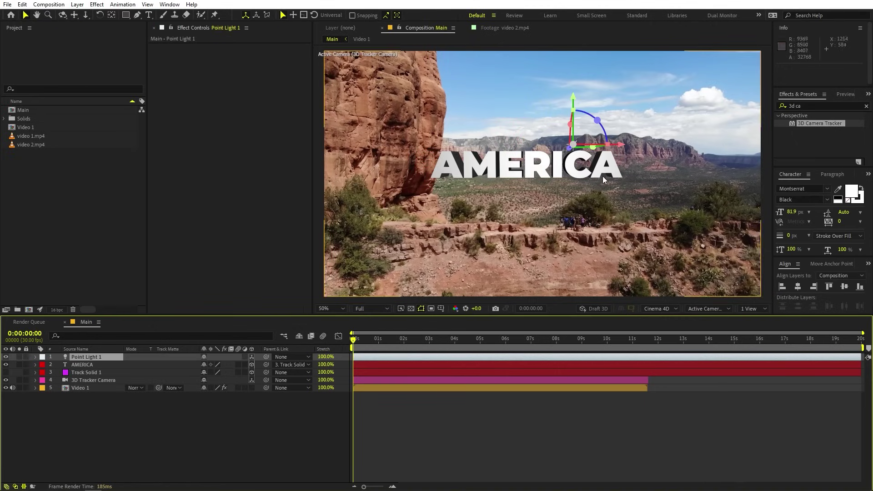
{"action": "left_click_drag", "start_coordinate": [573, 102], "coordinate": [574, 77]}
{"action": "left_click_drag", "start_coordinate": [569, 127], "coordinate": [578, 137]}
Play back the composition to check the lighting and shading of the extruded text
{"action": "left_click", "coordinate": [425, 388]}
{"action": "key", "text": "space"}
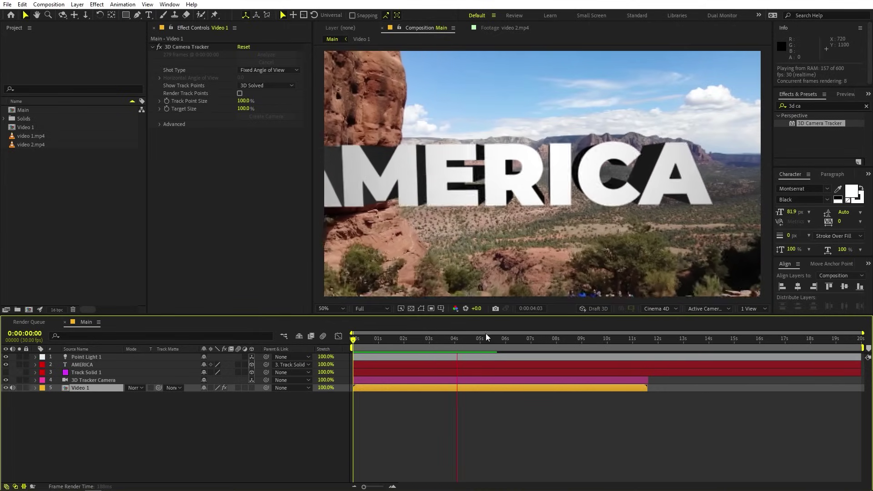
{"action": "key", "text": "space"}
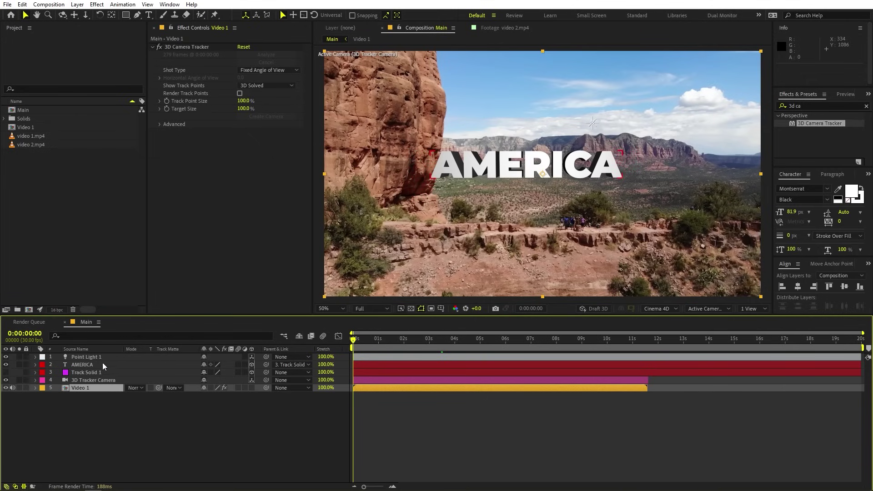
Scale the AMERICA layer to 957.4% and shift it slightly right along its X axis, away from the cliff
{"action": "left_click", "coordinate": [91, 364]}
{"action": "key", "text": "s"}
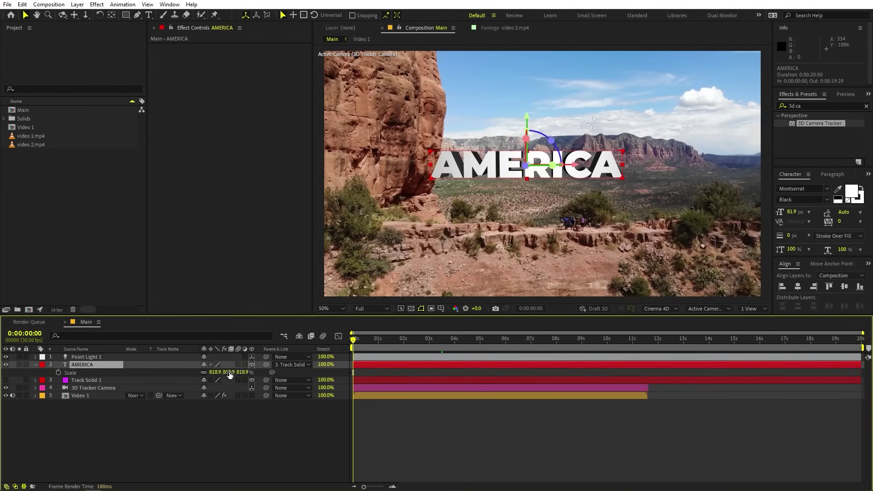
{"action": "left_click_drag", "start_coordinate": [217, 371], "coordinate": [838, 361]}
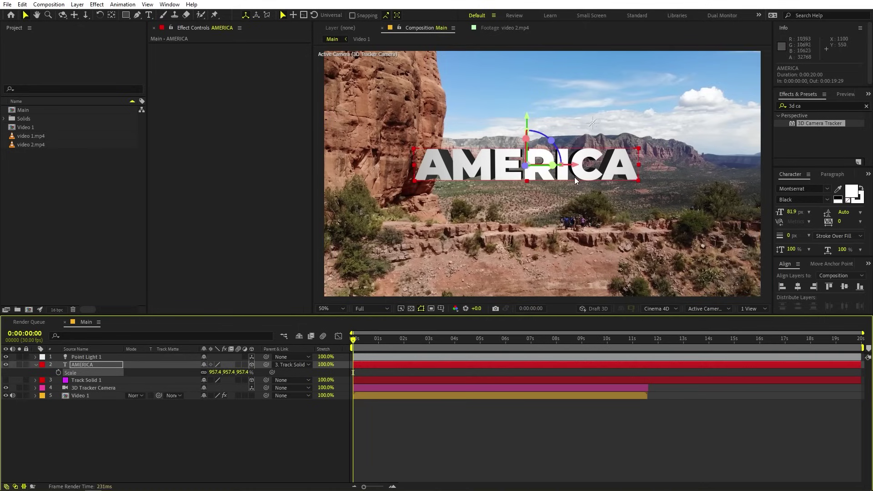
{"action": "left_click_drag", "start_coordinate": [575, 169], "coordinate": [595, 165]}
Play back the composition from the start to check the text's new size and position
{"action": "left_click", "coordinate": [357, 345]}
{"action": "key", "text": "space"}
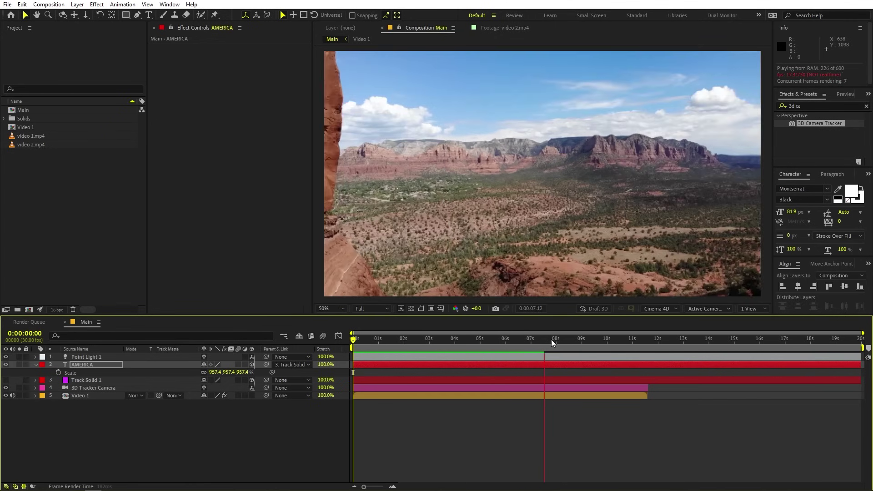
{"action": "key", "text": "space"}
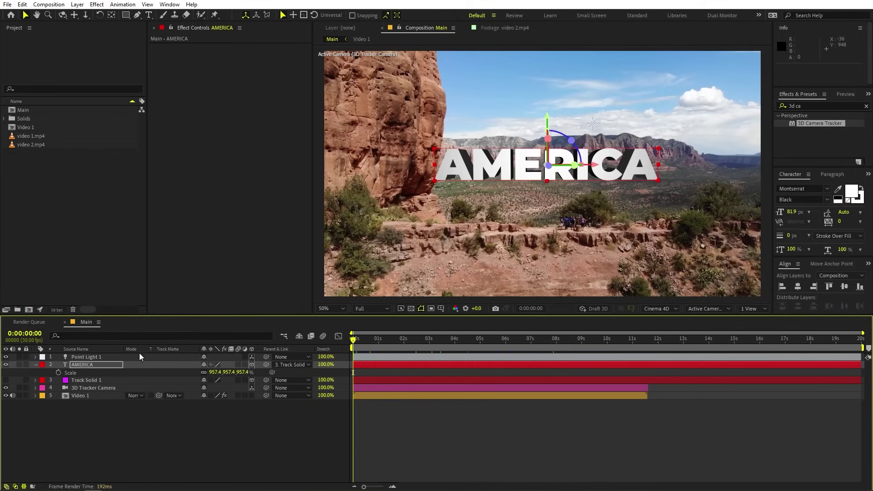
Scale the AMERICA layer up to 1118.7%
{"action": "left_click", "coordinate": [120, 369]}
{"action": "left_click_drag", "start_coordinate": [214, 376], "coordinate": [266, 375]}
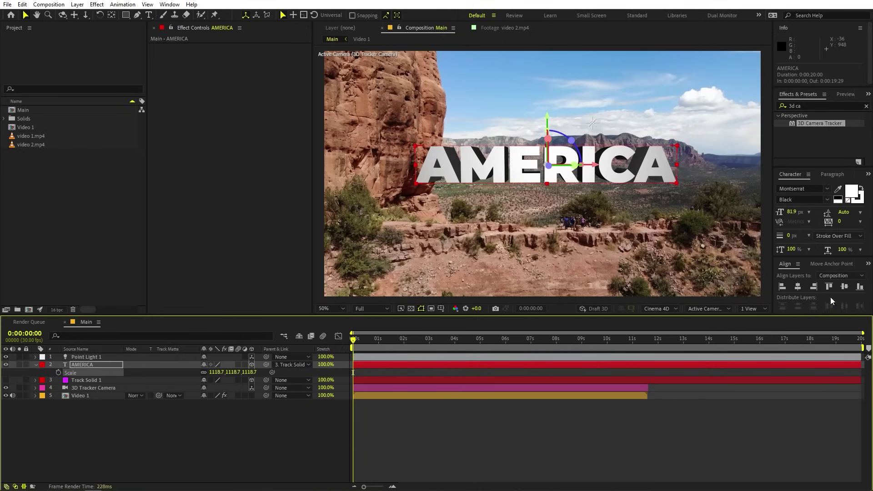
At 0:00:06:10, nudge the AMERICA text slightly left along its X axis and play back the fly-through the letter R
{"action": "left_click_drag", "start_coordinate": [402, 342], "coordinate": [514, 345]}
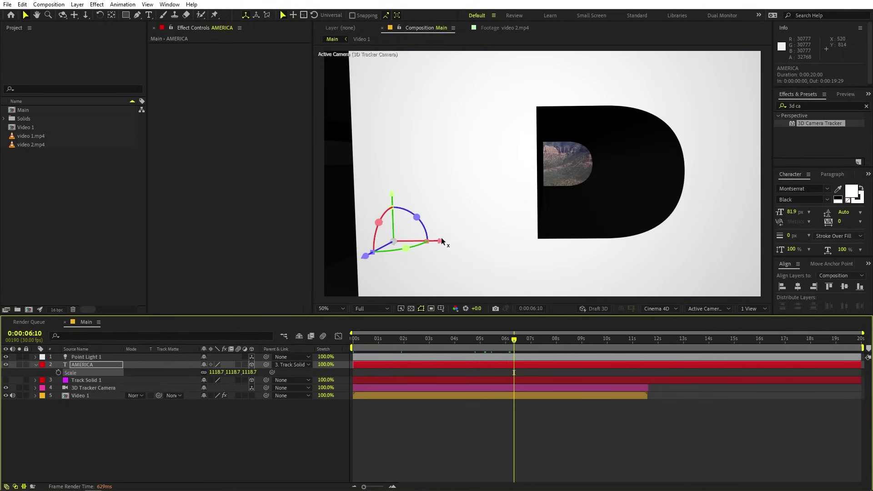
{"action": "left_click_drag", "start_coordinate": [439, 244], "coordinate": [436, 244]}
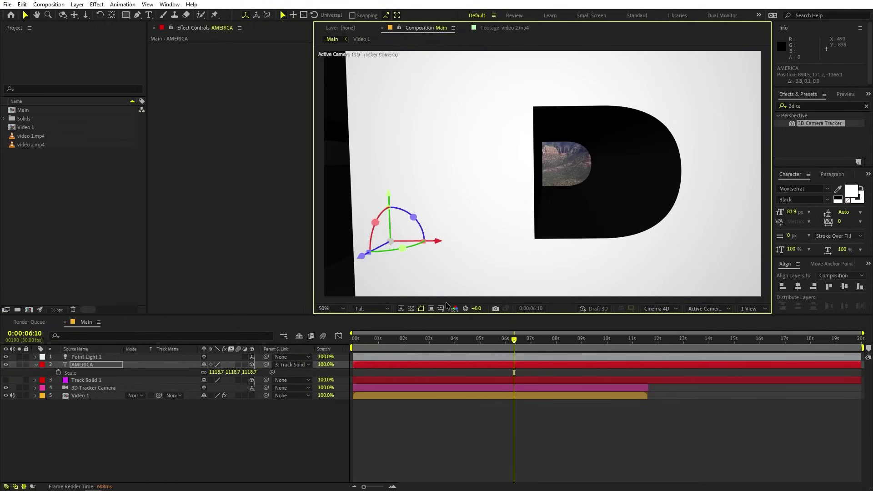
{"action": "key", "text": "space"}
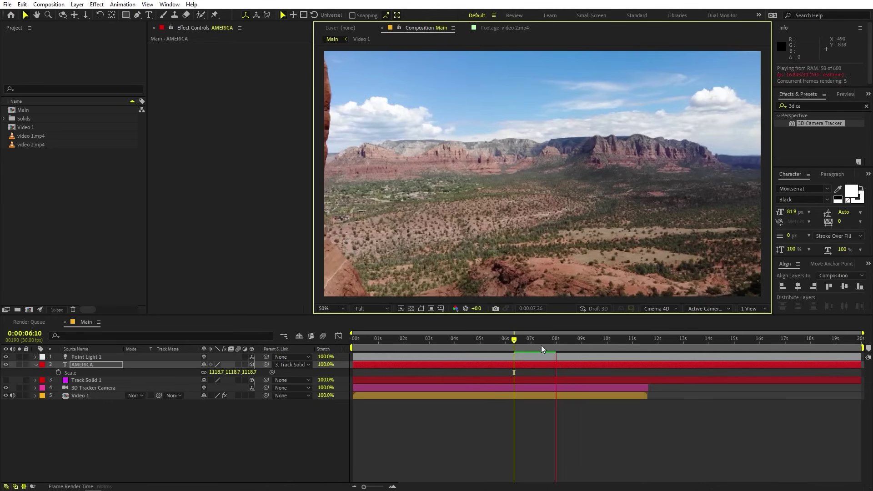
{"action": "key", "text": "space"}
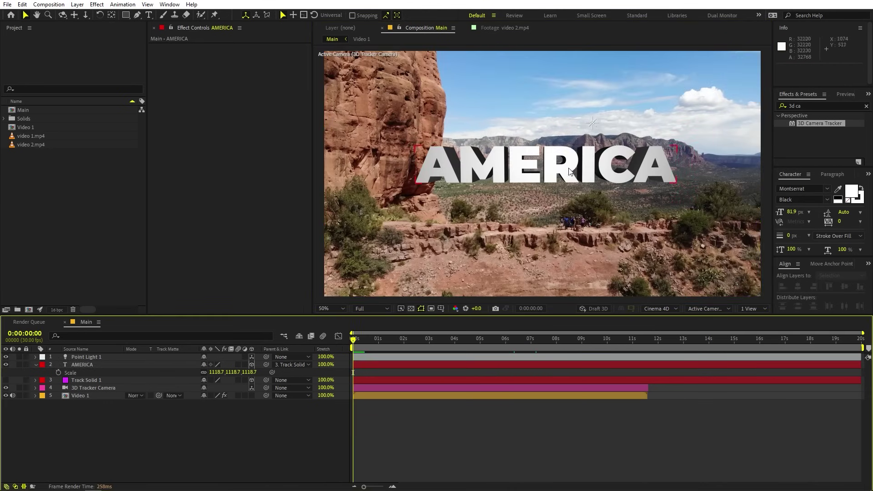
Add video 2.mp4 directly below the AMERICA layer, slide it about 12:17 earlier and trim its start at the composition's beginning
{"action": "left_click_drag", "start_coordinate": [22, 145], "coordinate": [66, 371]}
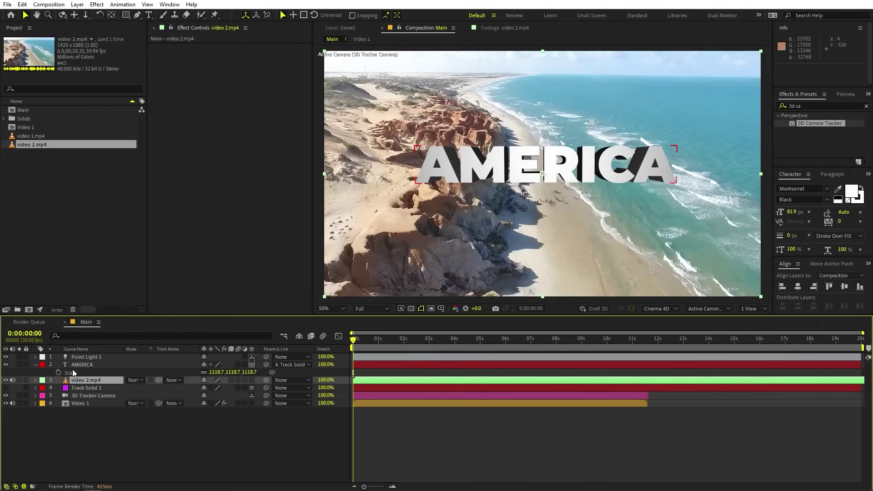
{"action": "left_click_drag", "start_coordinate": [535, 382], "coordinate": [216, 376]}
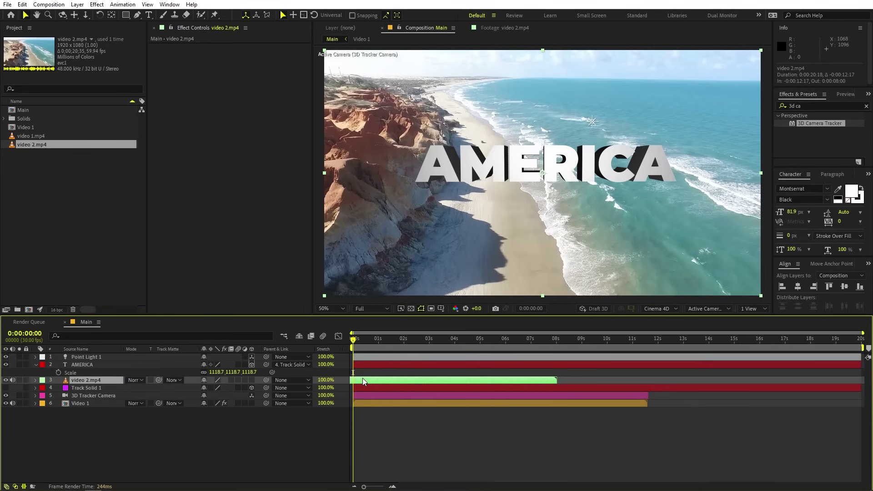
{"action": "key", "text": "alt+bracketleft"}
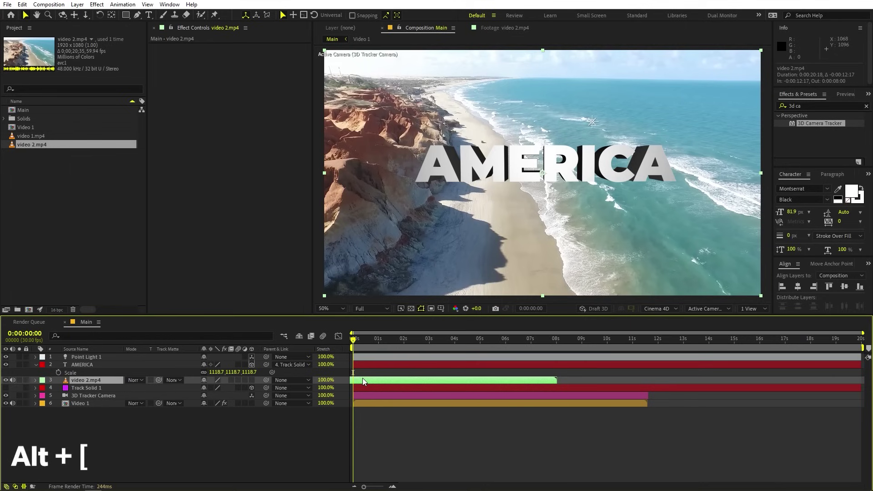
Move the trimmed video 2.mp4 layer so that it starts at 0:00:04:14
{"action": "left_click_drag", "start_coordinate": [364, 381], "coordinate": [489, 382]}
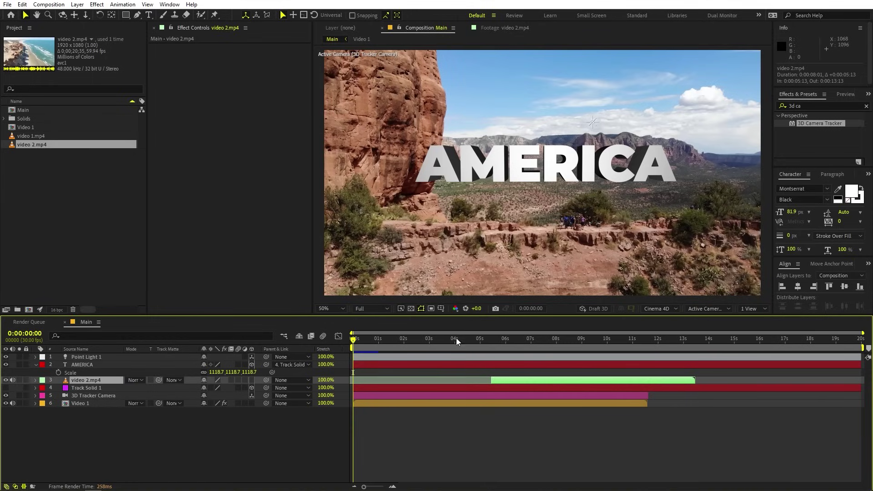
{"action": "mouse_move", "coordinate": [450, 337]}
{"action": "left_mouse_down"}
{"action": "mouse_move", "coordinate": [464, 338]}
{"action": "mouse_move", "coordinate": [427, 343]}
{"action": "mouse_move", "coordinate": [467, 342]}
{"action": "left_mouse_up"}
{"action": "mouse_move", "coordinate": [487, 376]}
{"action": "left_mouse_down"}
{"action": "mouse_move", "coordinate": [498, 383]}
{"action": "mouse_move", "coordinate": [473, 383]}
{"action": "left_mouse_up"}
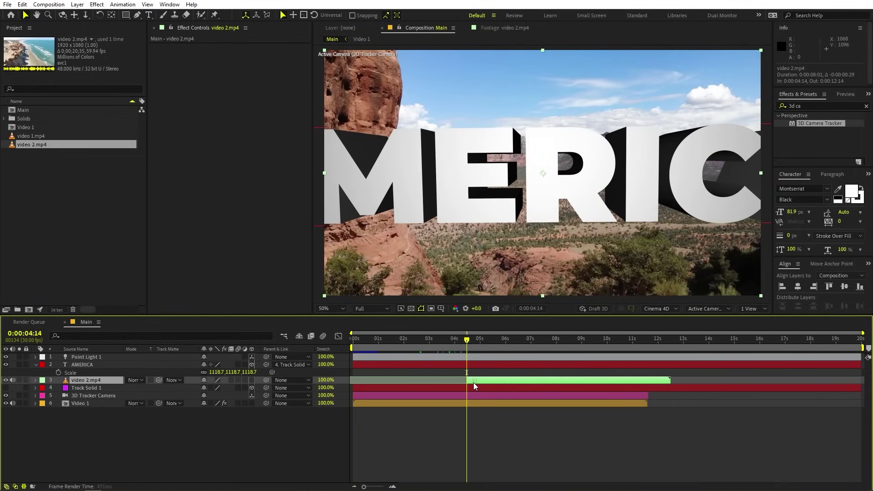
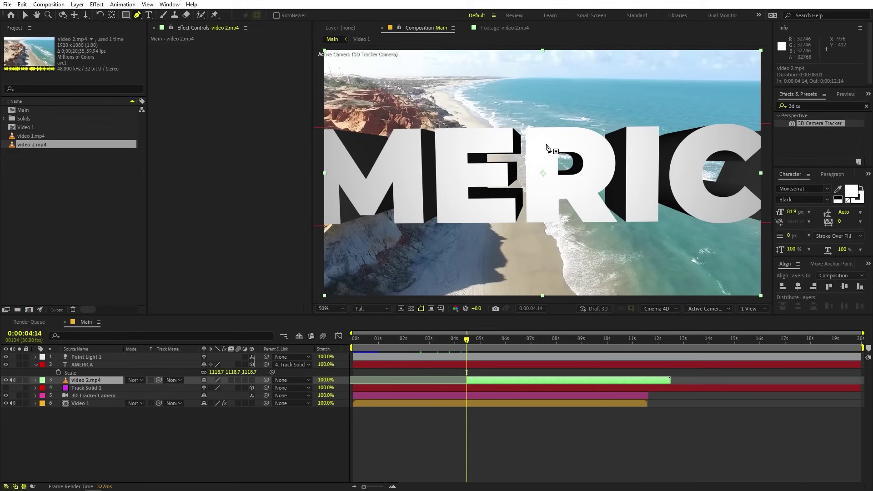
Draw a four-point mask on video 2.mp4 around the opening of the letter R and keyframe its Mask Path at 0:00:04:14
{"action": "left_click", "coordinate": [586, 144]}
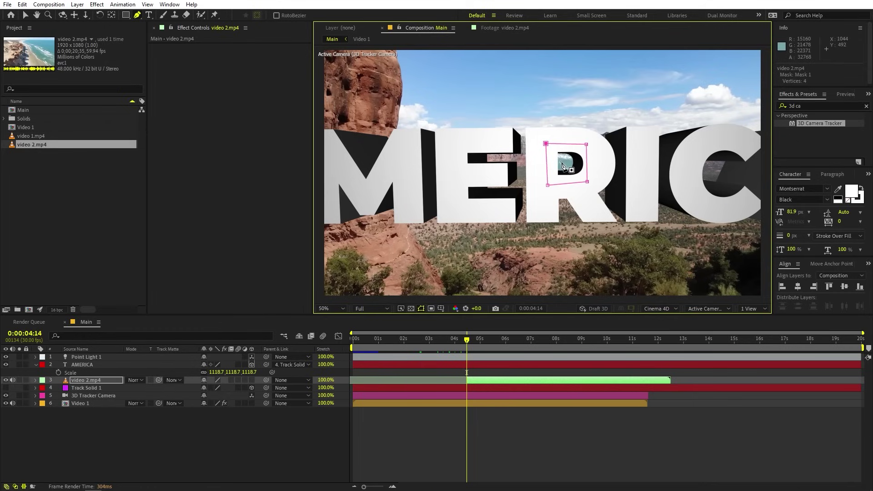
{"action": "left_click", "coordinate": [99, 379]}
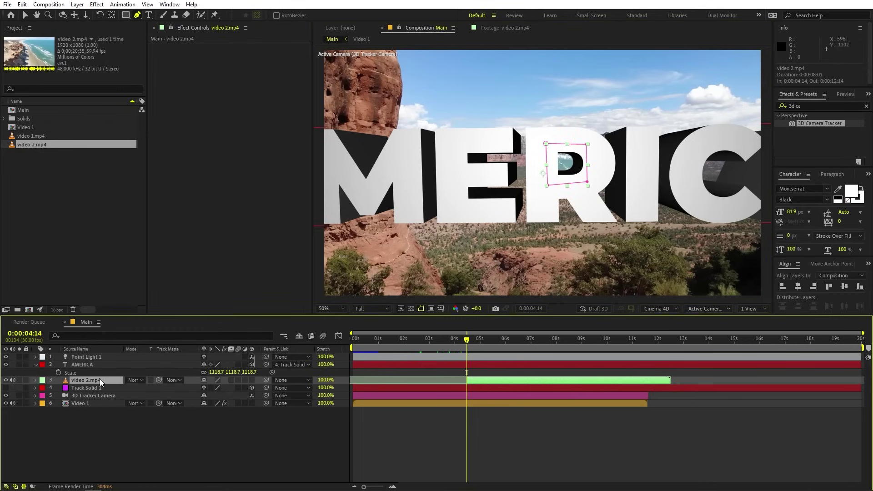
{"action": "key", "text": "m"}
{"action": "left_click", "coordinate": [66, 397]}
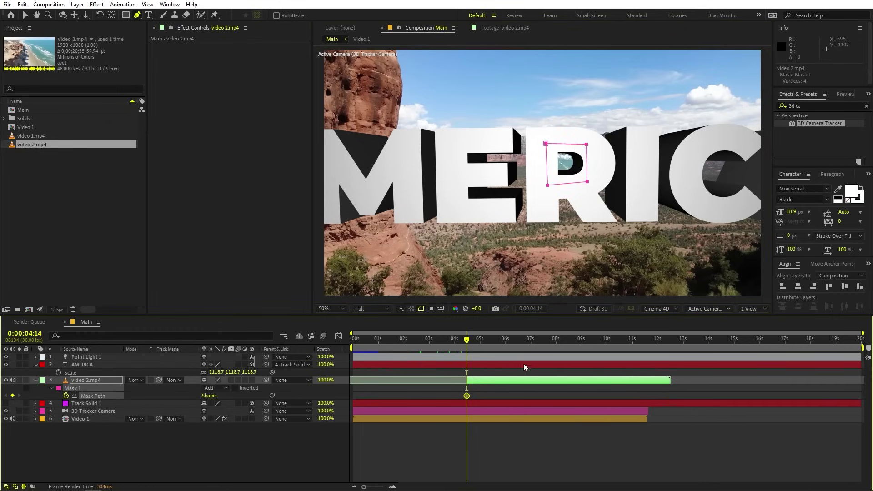
Keyframe the mask shifted slightly right at 0:00:04:25, and move its corners outward around the R's opening at 0:00:05:14
{"action": "left_click", "coordinate": [477, 342]}
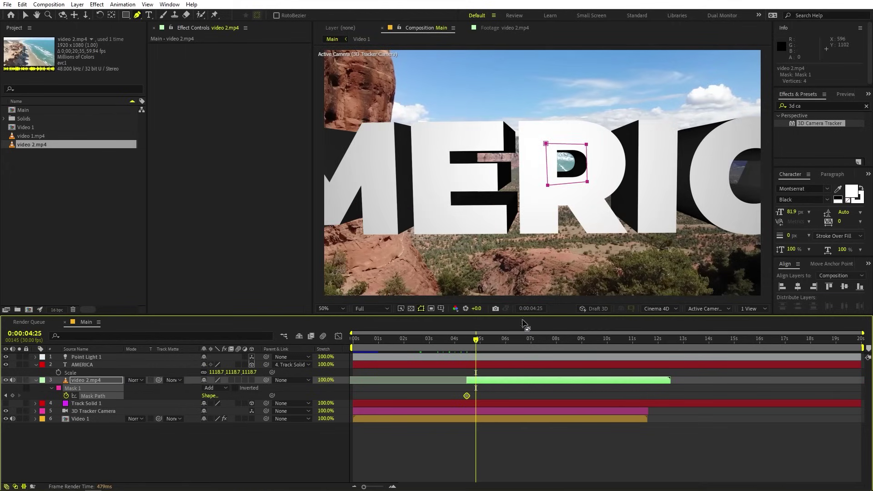
{"action": "left_click_drag", "start_coordinate": [587, 184], "coordinate": [588, 183]}
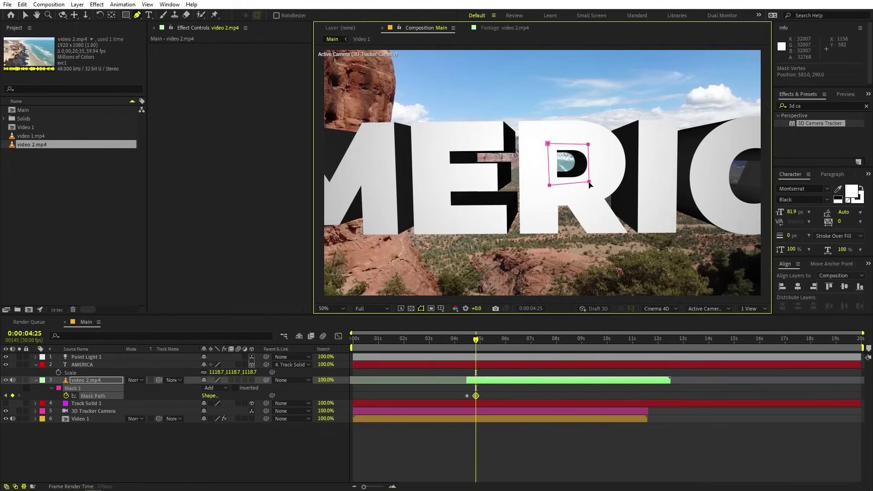
{"action": "left_click", "coordinate": [493, 341]}
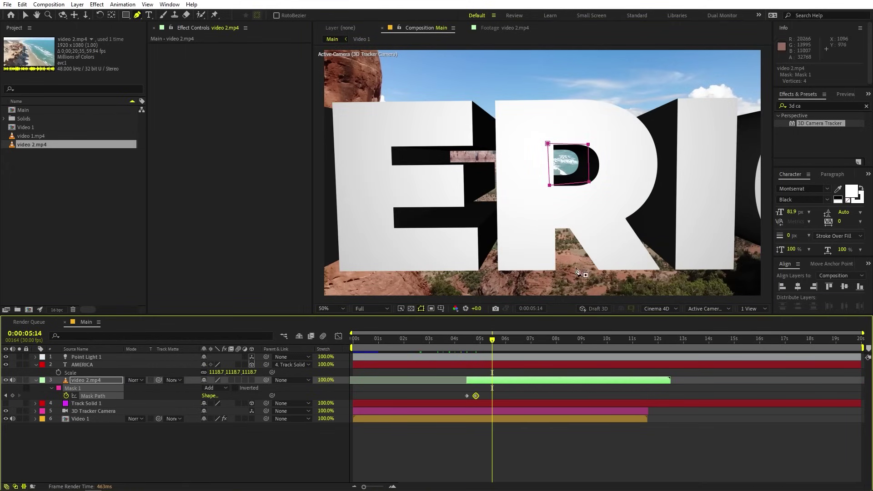
{"action": "left_click", "coordinate": [535, 381]}
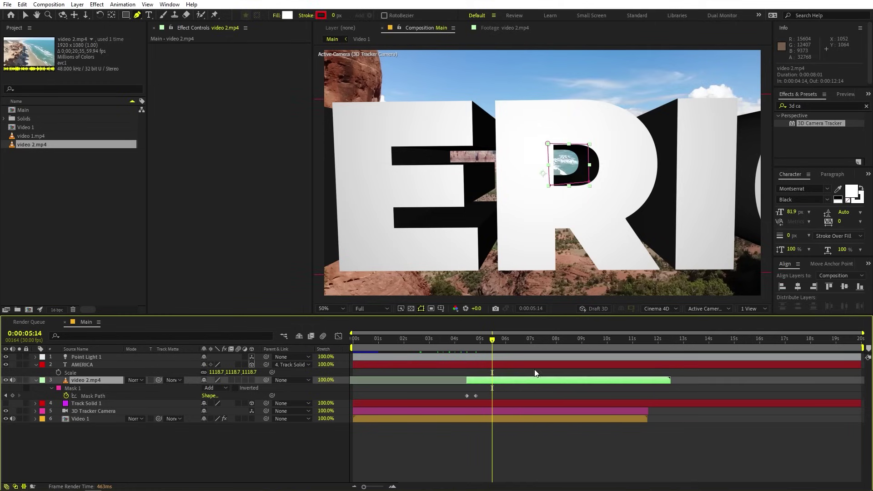
{"action": "left_click_drag", "start_coordinate": [550, 186], "coordinate": [538, 192]}
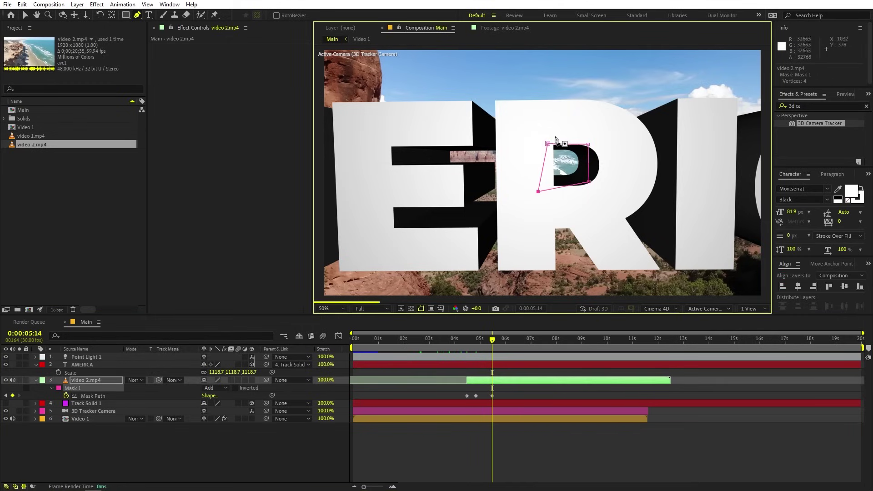
{"action": "left_click_drag", "start_coordinate": [548, 144], "coordinate": [531, 132]}
{"action": "left_click_drag", "start_coordinate": [588, 144], "coordinate": [592, 143]}
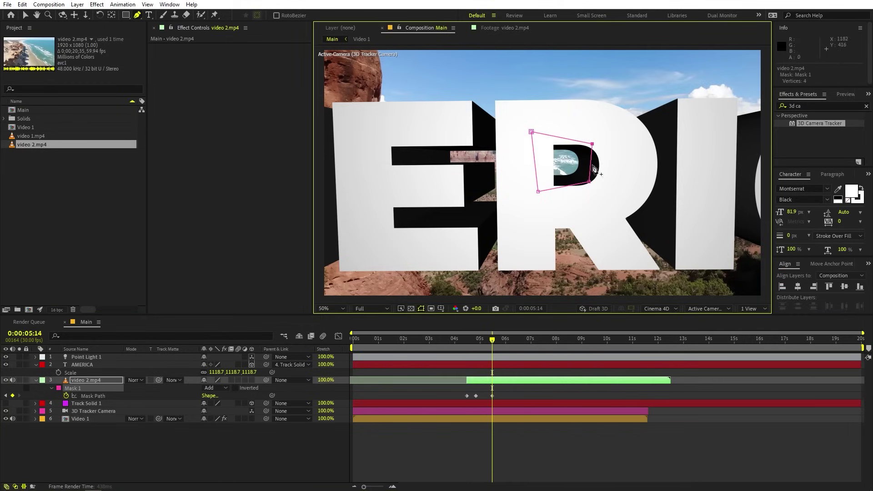
{"action": "left_click_drag", "start_coordinate": [590, 182], "coordinate": [598, 185]}
Raise the mask's upper-right vertex at 0:00:06:03, and spread all four vertices well beyond the R's opening at 0:00:06:23
{"action": "left_click", "coordinate": [509, 344]}
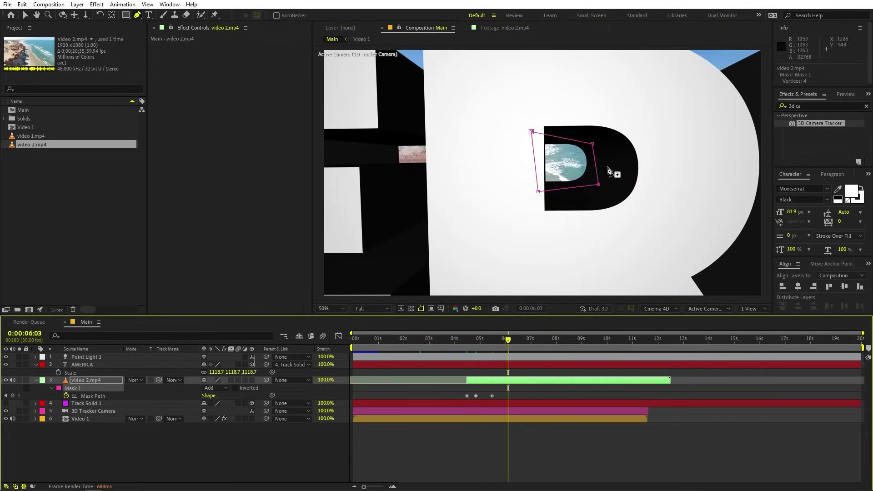
{"action": "left_click_drag", "start_coordinate": [592, 144], "coordinate": [596, 128]}
{"action": "left_click_drag", "start_coordinate": [511, 340], "coordinate": [528, 342]}
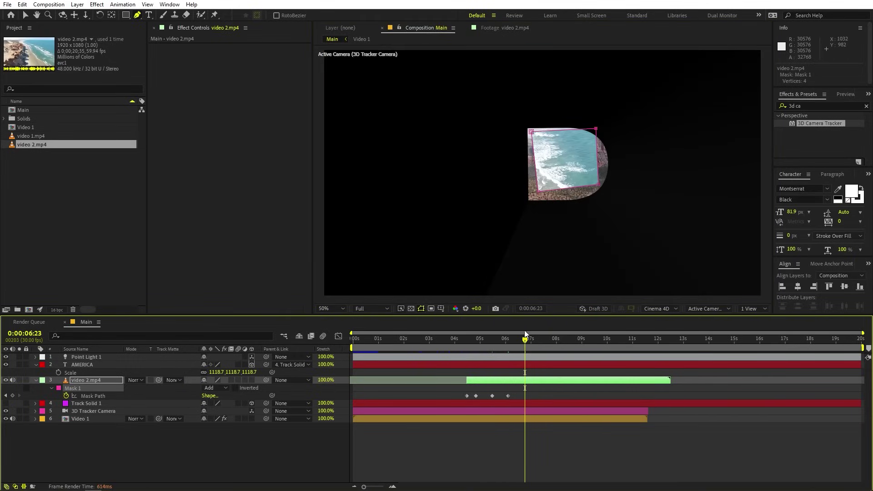
{"action": "left_click_drag", "start_coordinate": [539, 191], "coordinate": [495, 223]}
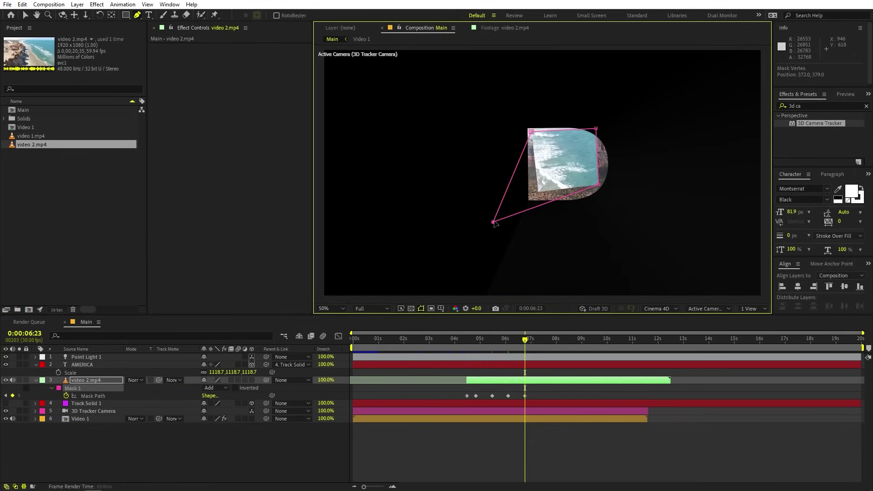
{"action": "left_click_drag", "start_coordinate": [531, 132], "coordinate": [464, 104]}
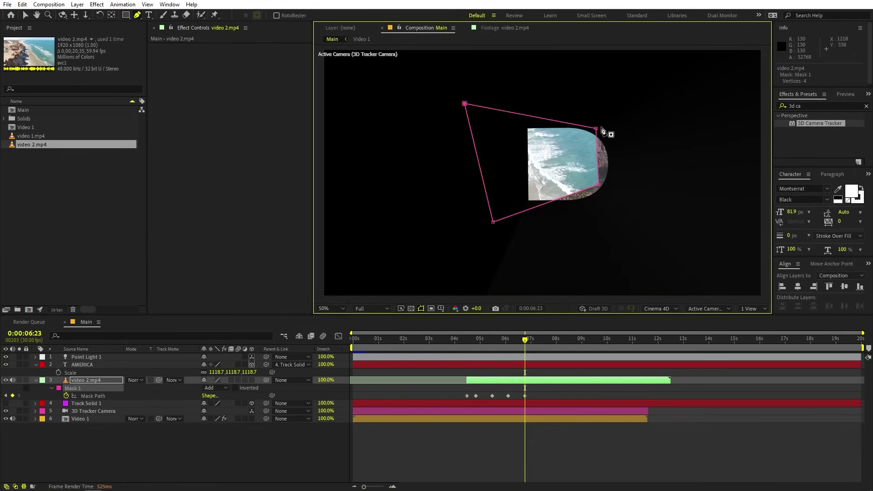
{"action": "left_click_drag", "start_coordinate": [597, 129], "coordinate": [635, 112]}
{"action": "left_click_drag", "start_coordinate": [599, 186], "coordinate": [632, 235]}
At 0:00:07:18, spread the four mask vertices outside the frame so video 2.mp4 fills the whole picture
{"action": "left_click", "coordinate": [547, 342]}
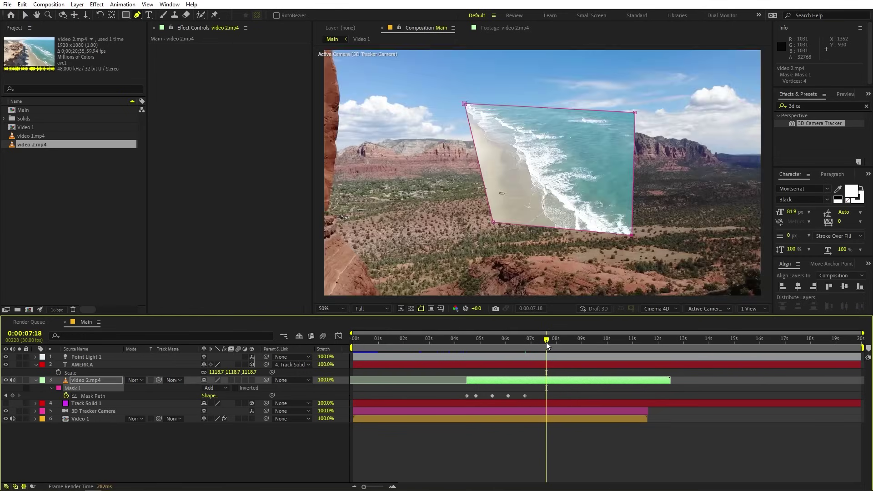
{"action": "scroll", "coordinate": [509, 223], "scroll_direction": "down", "scroll_amount": 2}
{"action": "left_click_drag", "start_coordinate": [519, 200], "coordinate": [373, 273]}
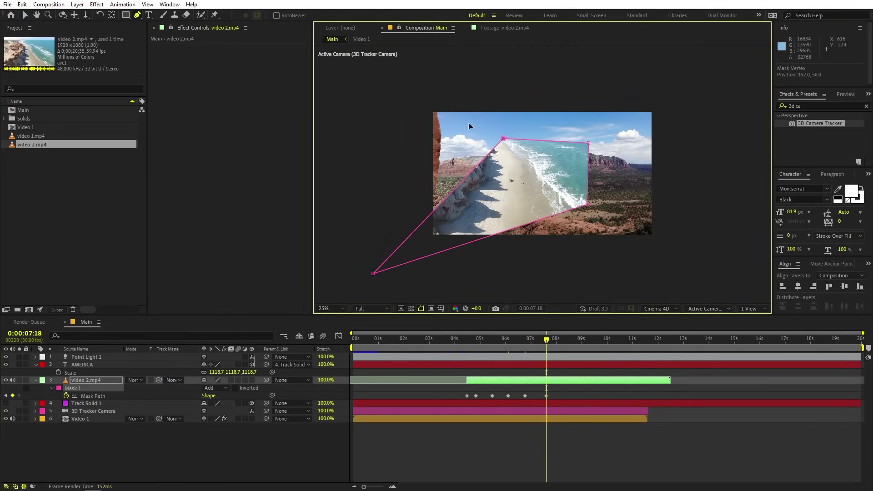
{"action": "left_click_drag", "start_coordinate": [504, 138], "coordinate": [398, 100]}
{"action": "left_click", "coordinate": [589, 143]}
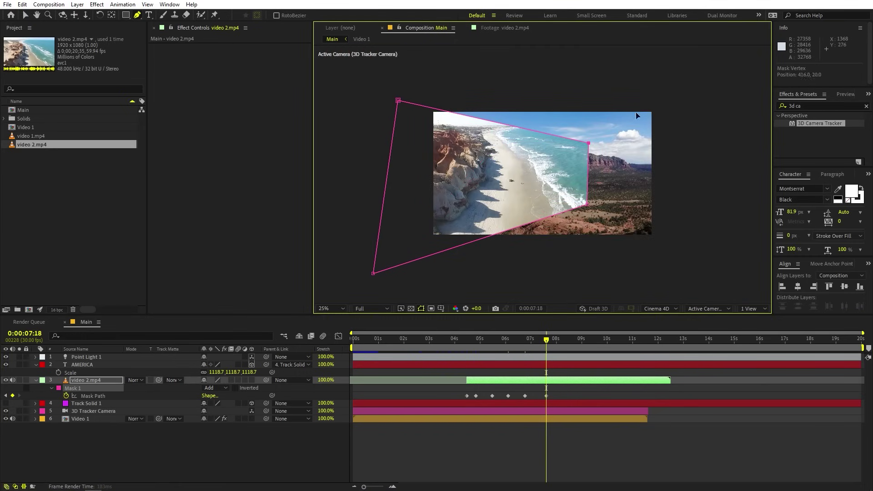
{"action": "left_click_drag", "start_coordinate": [589, 143], "coordinate": [655, 99]}
{"action": "left_click_drag", "start_coordinate": [587, 204], "coordinate": [725, 259]}
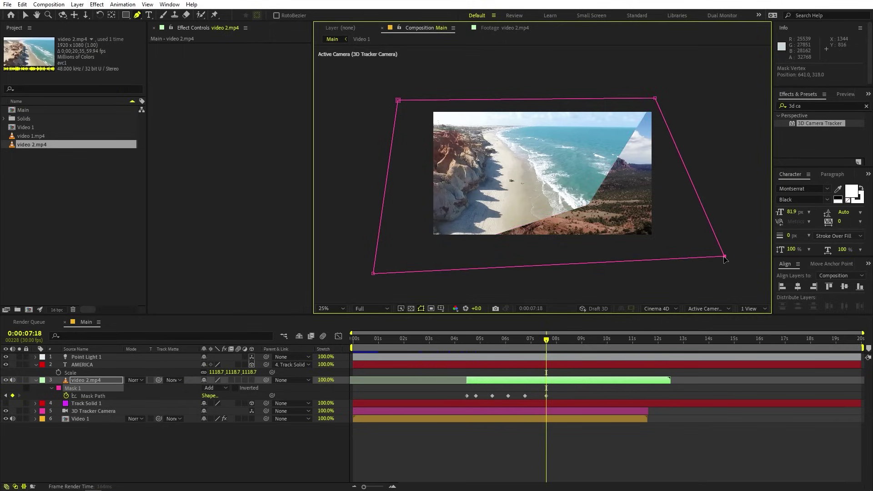
Check the mask between 0:00:07:06 and 0:00:07:18, and move its upper-right vertex farther outward at 0:00:07:18
{"action": "left_click", "coordinate": [536, 339]}
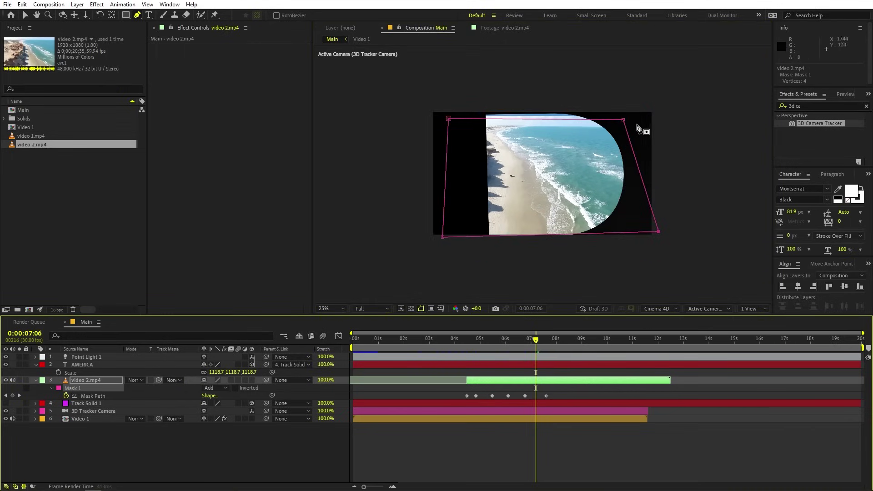
{"action": "left_click", "coordinate": [543, 340]}
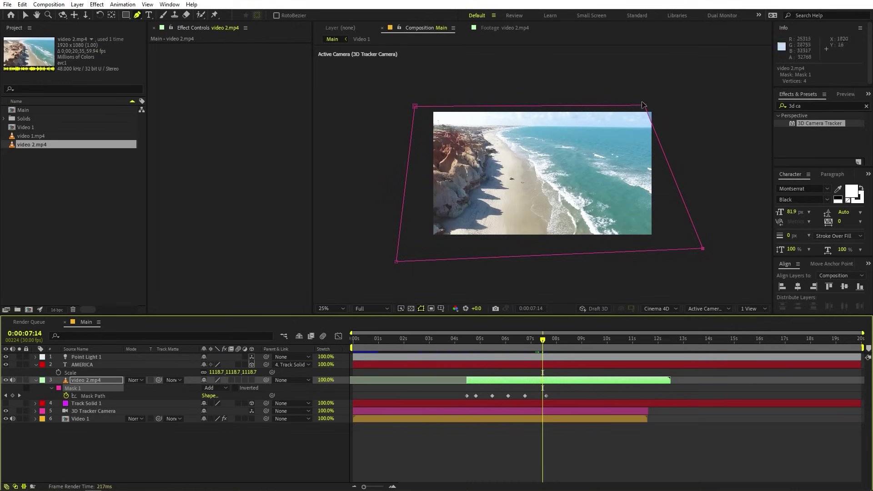
{"action": "left_click", "coordinate": [547, 340]}
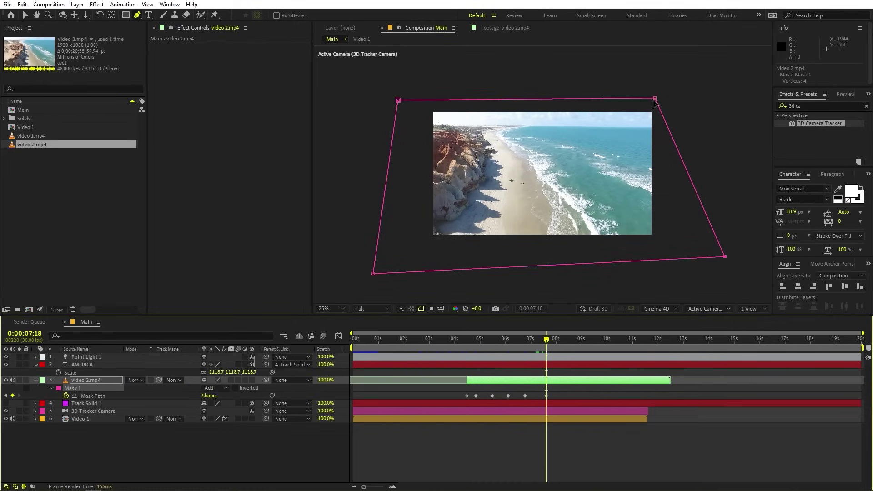
{"action": "left_click_drag", "start_coordinate": [655, 98], "coordinate": [687, 91]}
{"action": "left_click", "coordinate": [536, 342]}
Play back the composition from 0:00:04:06 to check the masked transition through the R at 50% magnification
{"action": "left_click", "coordinate": [466, 344]}
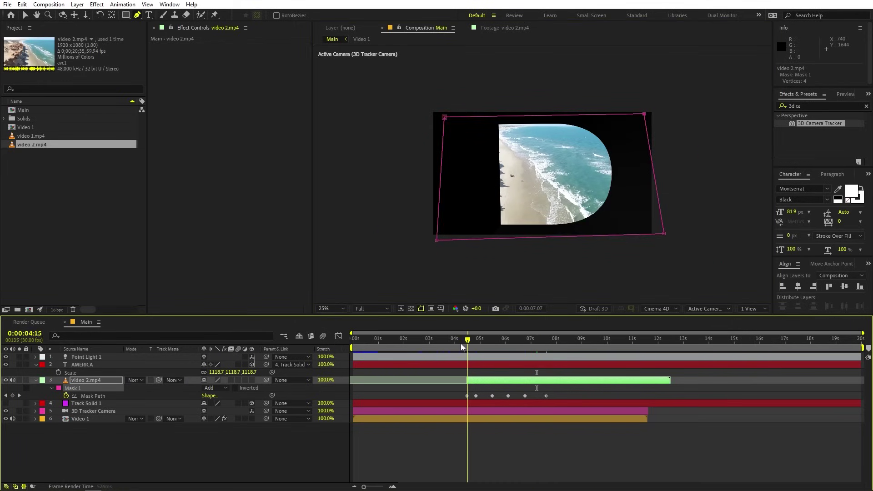
{"action": "left_click", "coordinate": [460, 343]}
{"action": "key", "text": "space"}
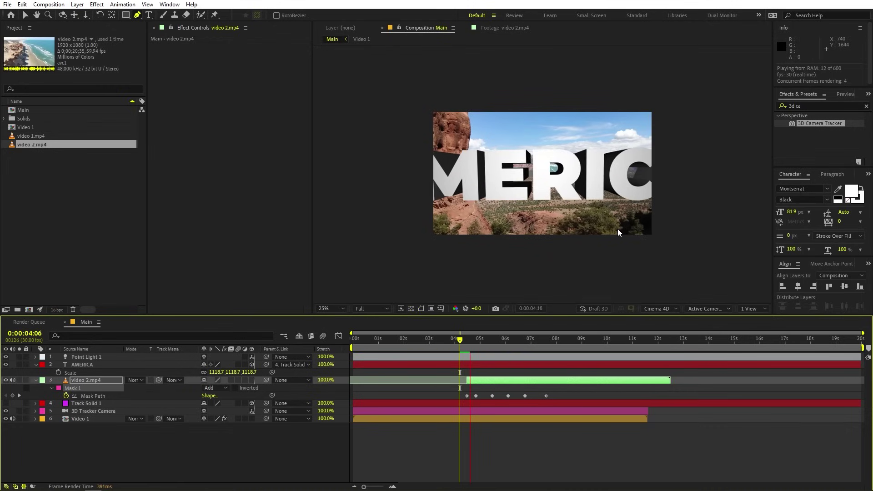
{"action": "key", "text": "period"}
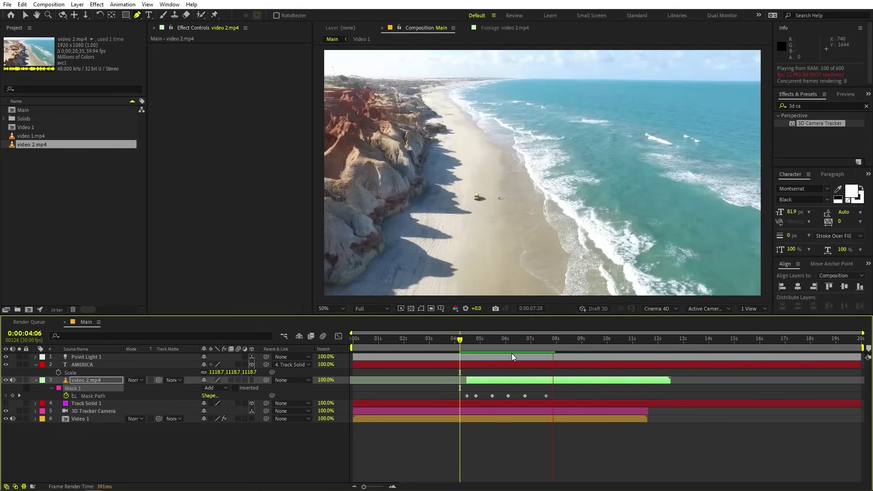
Keyframe video 2.mp4's opacity to fade in from 0% at 0:00:04:14 to 100% at 0:00:05:18
{"action": "left_click_drag", "start_coordinate": [501, 341], "coordinate": [463, 356]}
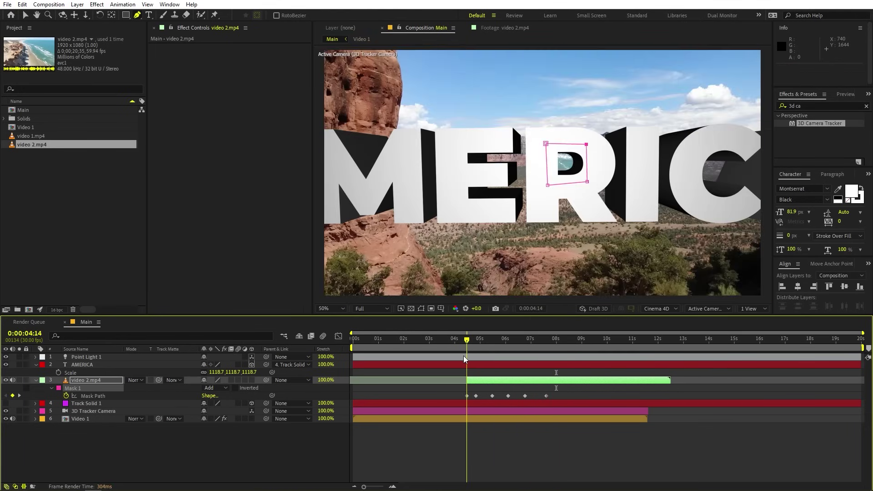
{"action": "left_click", "coordinate": [91, 380]}
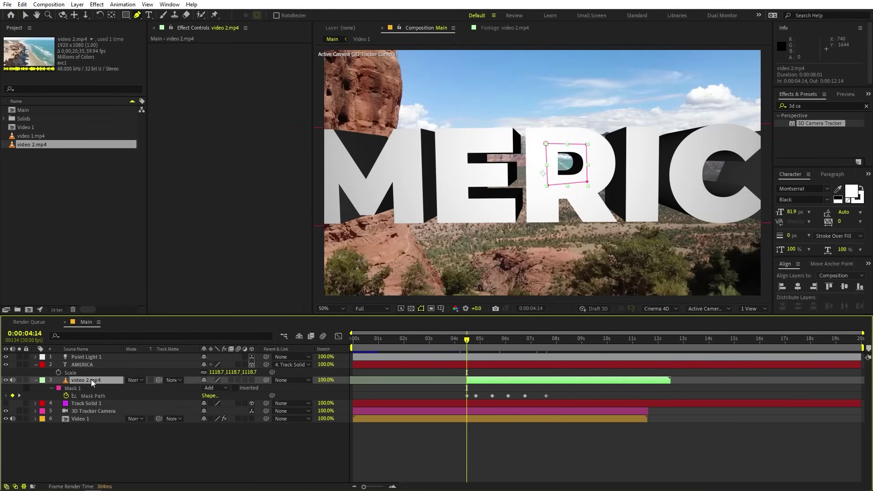
{"action": "key", "text": "t"}
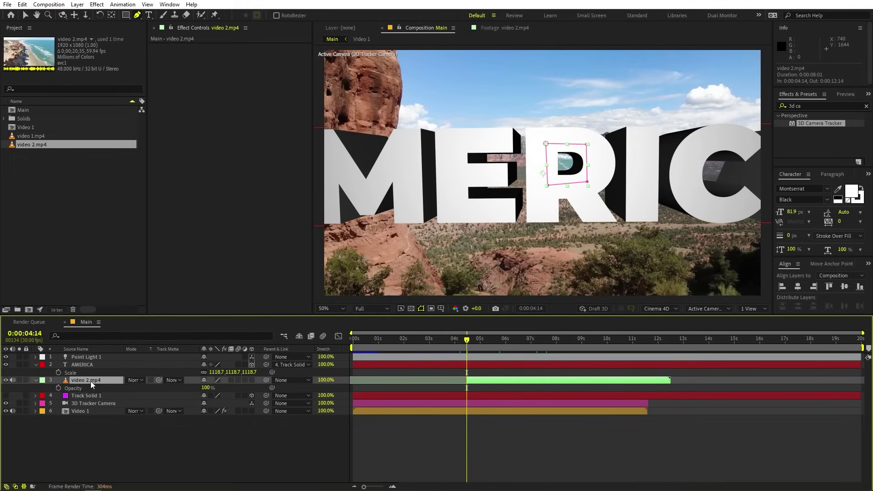
{"action": "left_click", "coordinate": [59, 388]}
{"action": "left_click_drag", "start_coordinate": [467, 389], "coordinate": [496, 390]}
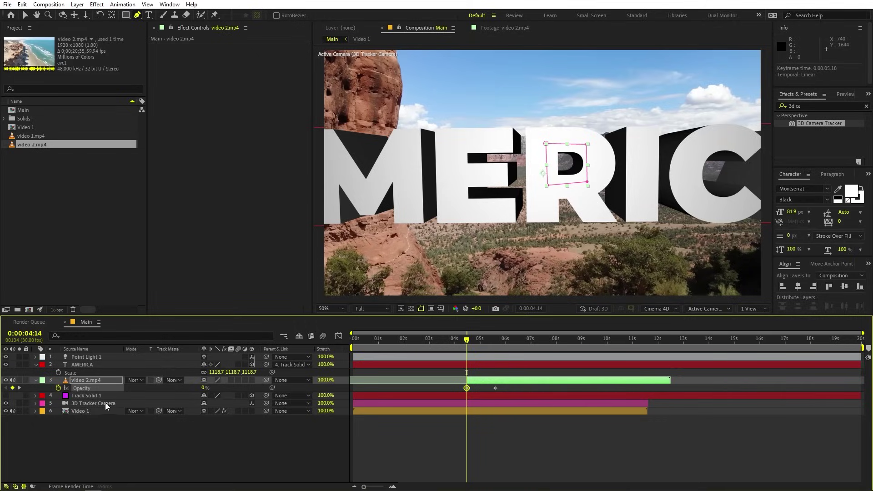
Play back the composition from about 0:00:04:14 to check the opacity fade, and return to the start of the timeline
{"action": "left_click", "coordinate": [291, 441]}
{"action": "key", "text": "space"}
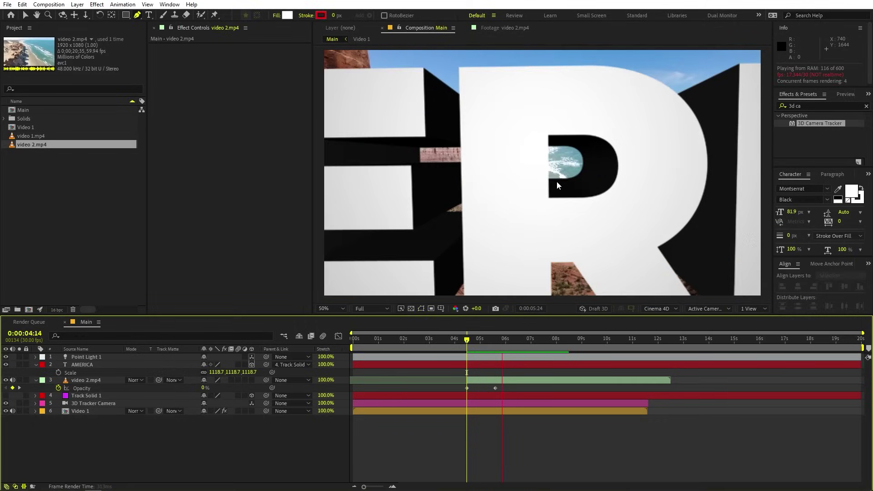
{"action": "left_click", "coordinate": [468, 339]}
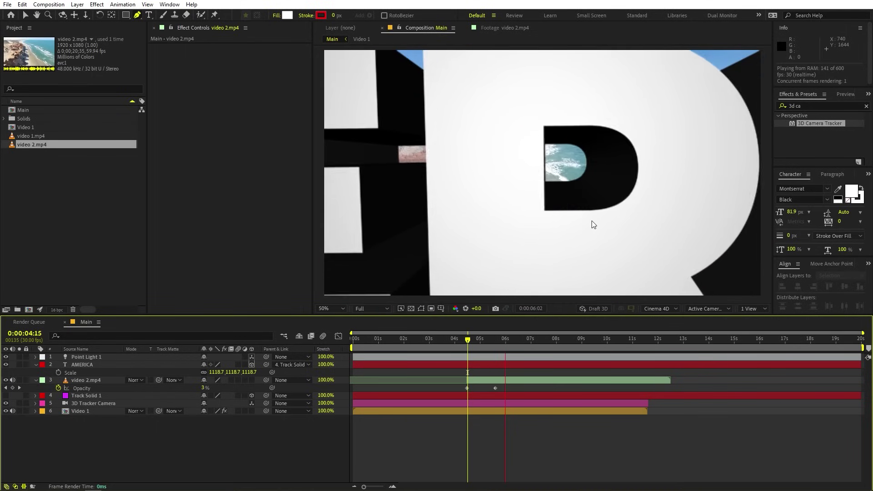
{"action": "left_click_drag", "start_coordinate": [468, 340], "coordinate": [282, 354]}
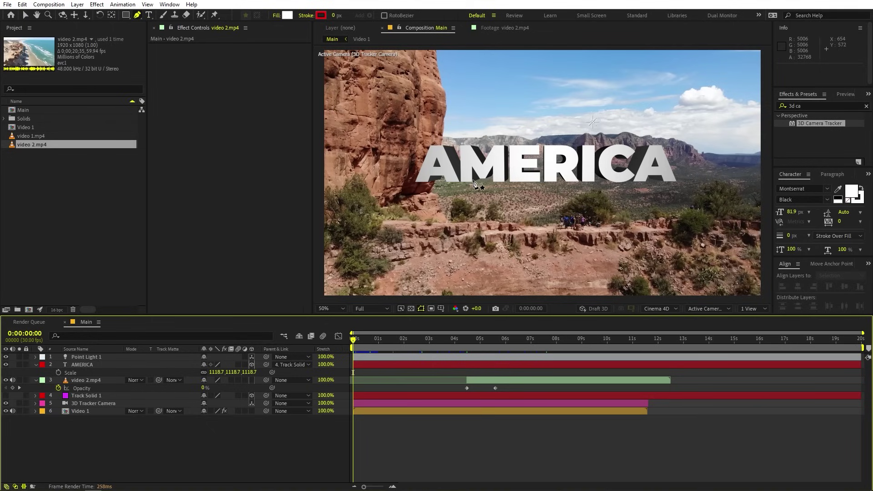
{"action": "double_click", "coordinate": [82, 365]}
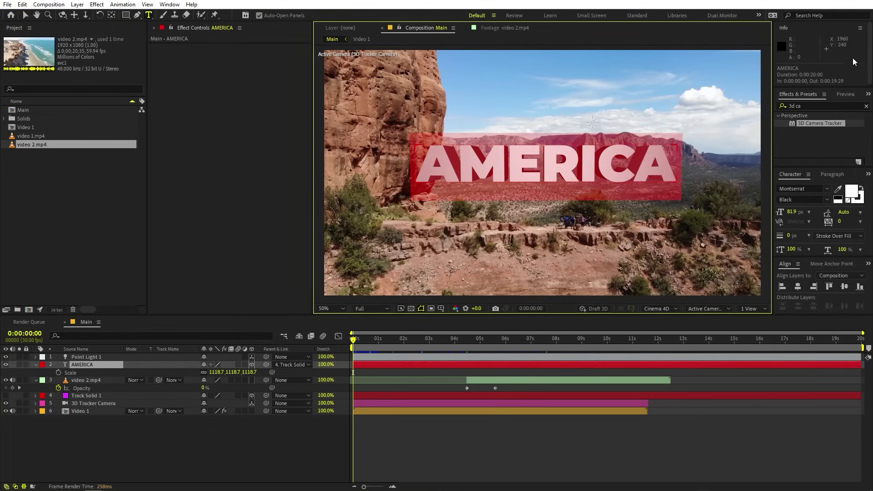
{"action": "left_click", "coordinate": [852, 191]}
{"action": "left_click_drag", "start_coordinate": [92, 215], "coordinate": [116, 198]}
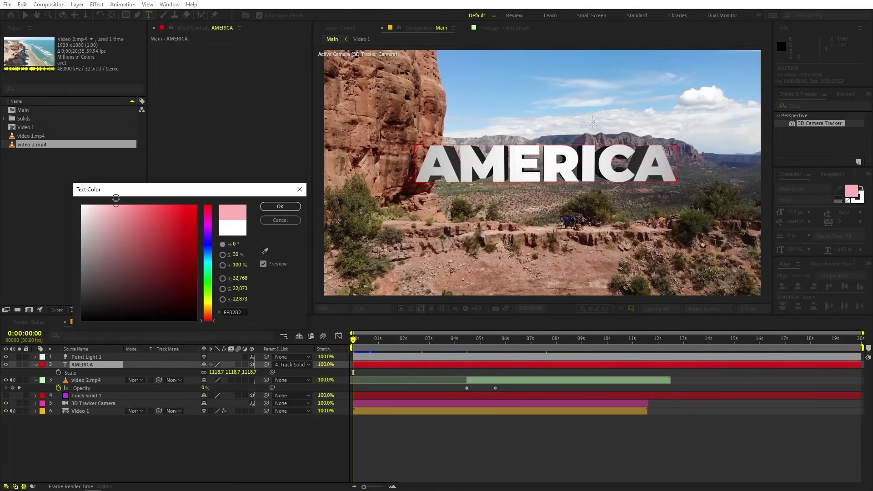
{"action": "key", "text": "Escape"}
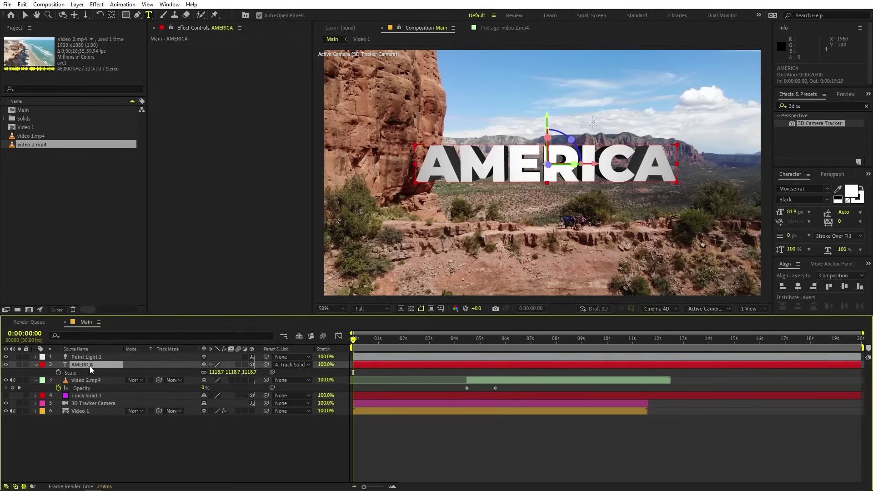
Try the light colour FF8282 on Point Light 1, and undo the colour change
{"action": "left_click", "coordinate": [86, 357]}
{"action": "left_click", "coordinate": [36, 357]}
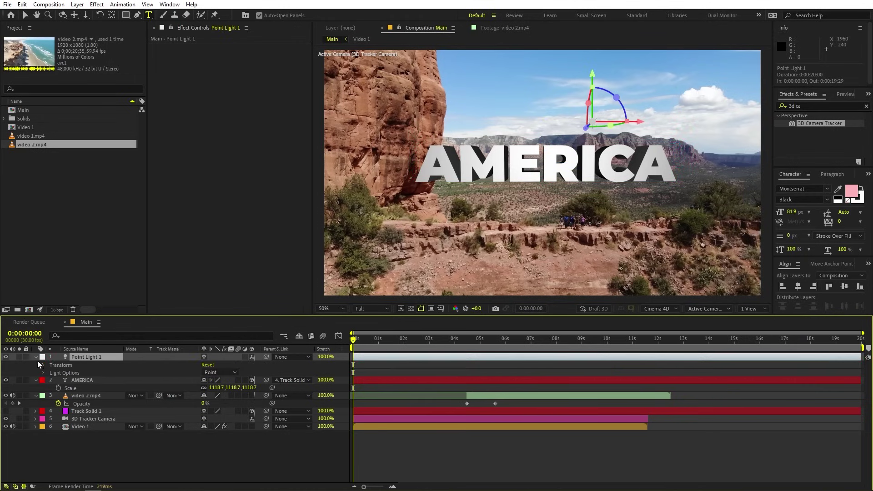
{"action": "left_click", "coordinate": [43, 373]}
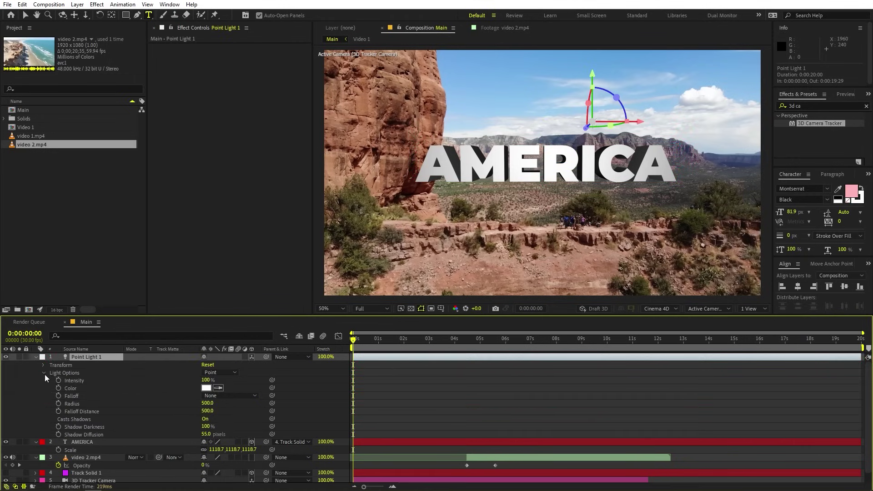
{"action": "left_click", "coordinate": [207, 388]}
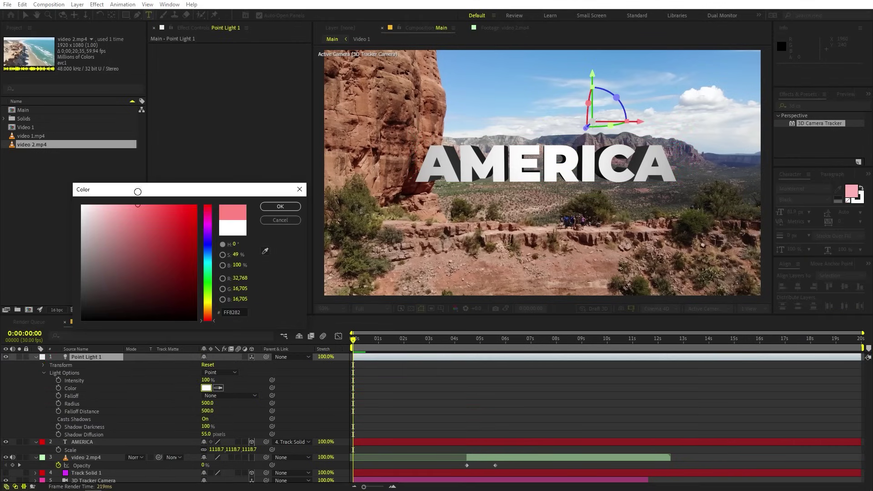
{"action": "left_click", "coordinate": [280, 207]}
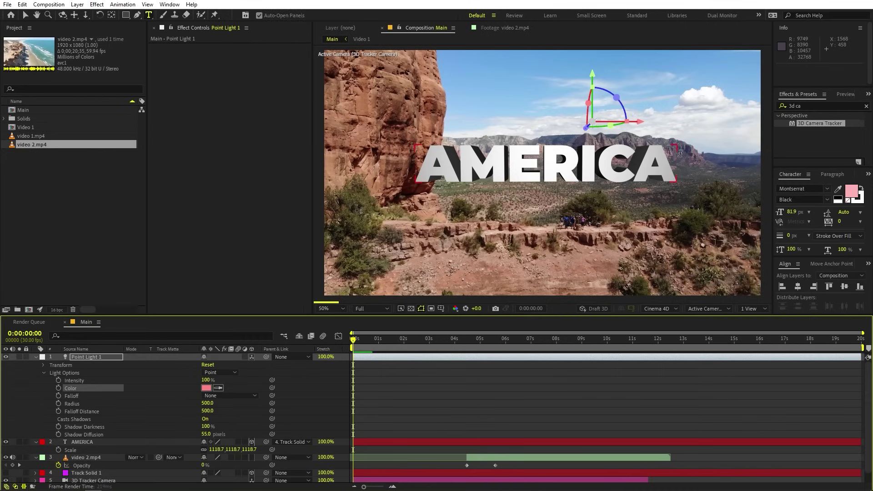
{"action": "key", "text": "ctrl+z"}
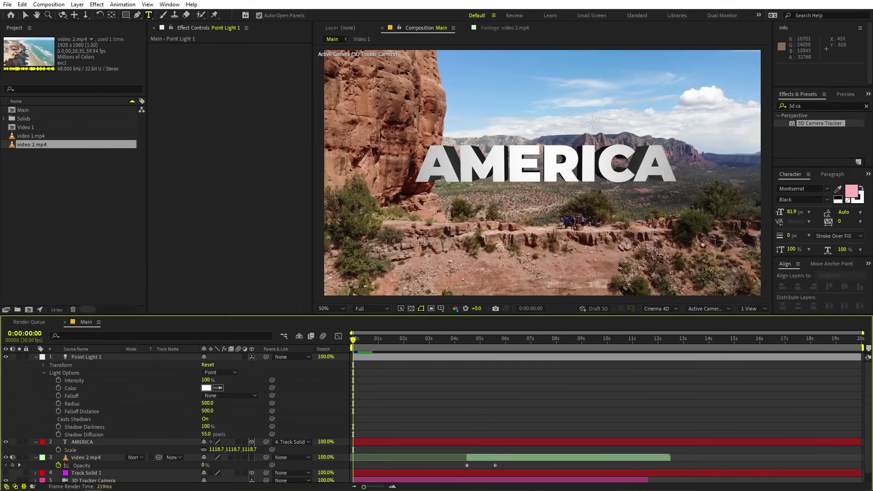
Collapse the open layer properties and pre-compose all six layers into a new composition named Transition
{"action": "left_click", "coordinate": [35, 357]}
{"action": "left_click", "coordinate": [35, 364]}
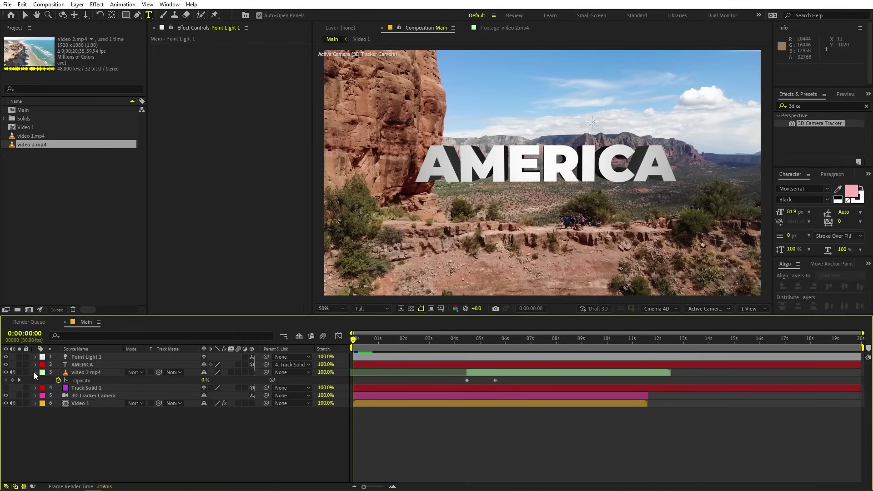
{"action": "left_click", "coordinate": [35, 372]}
{"action": "left_click", "coordinate": [97, 395]}
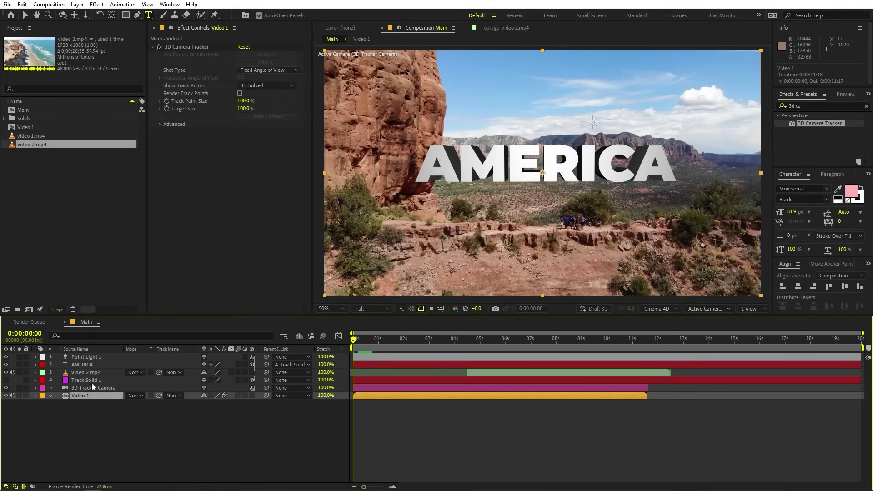
{"action": "left_click", "coordinate": [81, 357], "text": "shift"}
{"action": "right_click", "coordinate": [81, 356]}
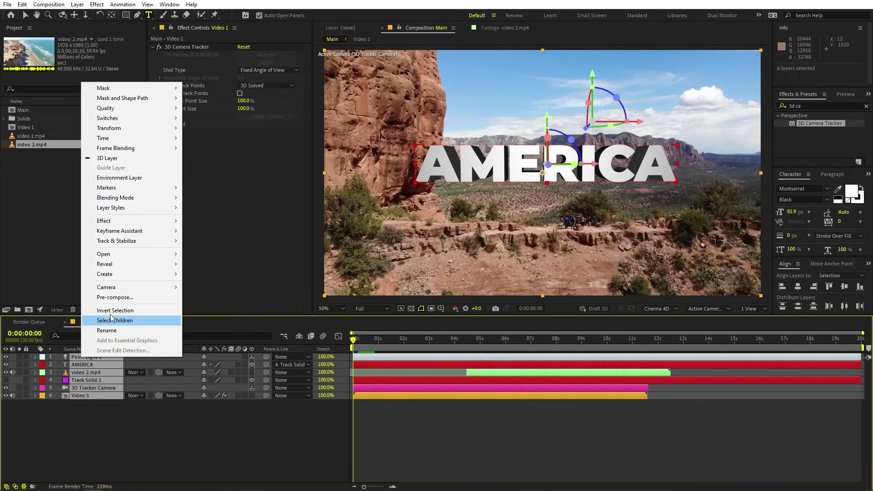
{"action": "left_click", "coordinate": [118, 298]}
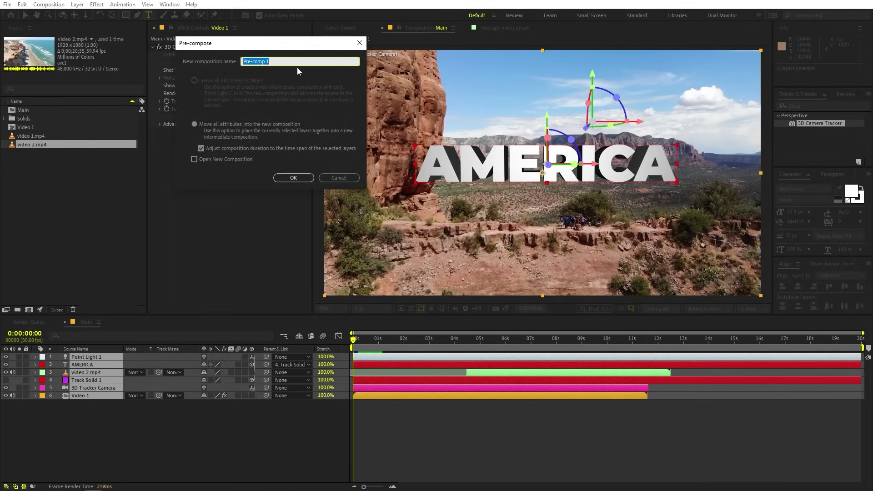
{"action": "type", "text": "Transition"}
{"action": "key", "text": "Return"}
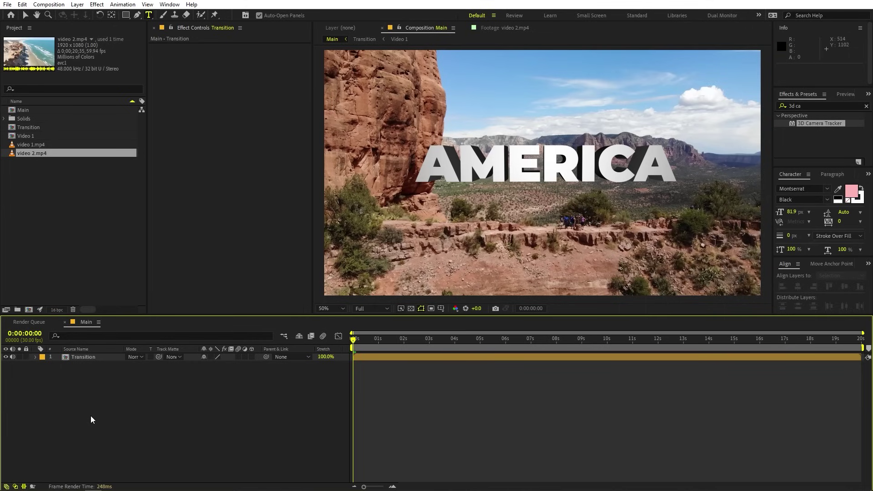
Change the Main composition's 3D renderer to Classic 3D
{"action": "left_click", "coordinate": [49, 4]}
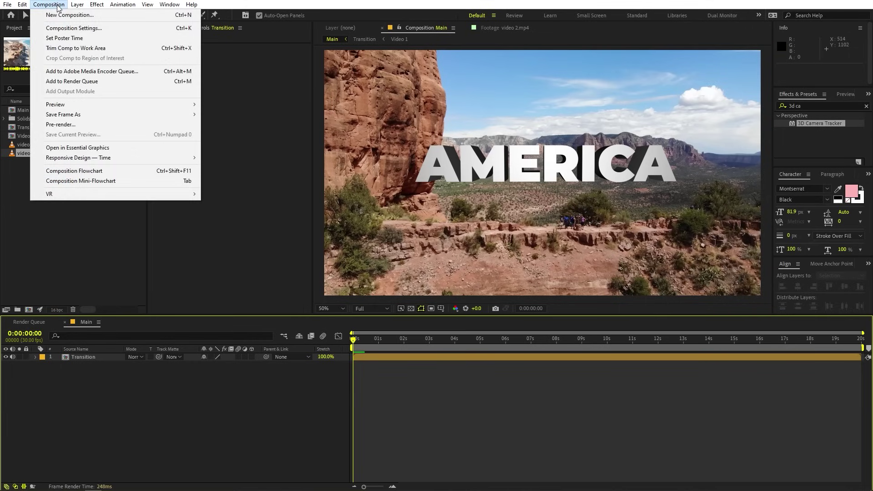
{"action": "left_click", "coordinate": [78, 29]}
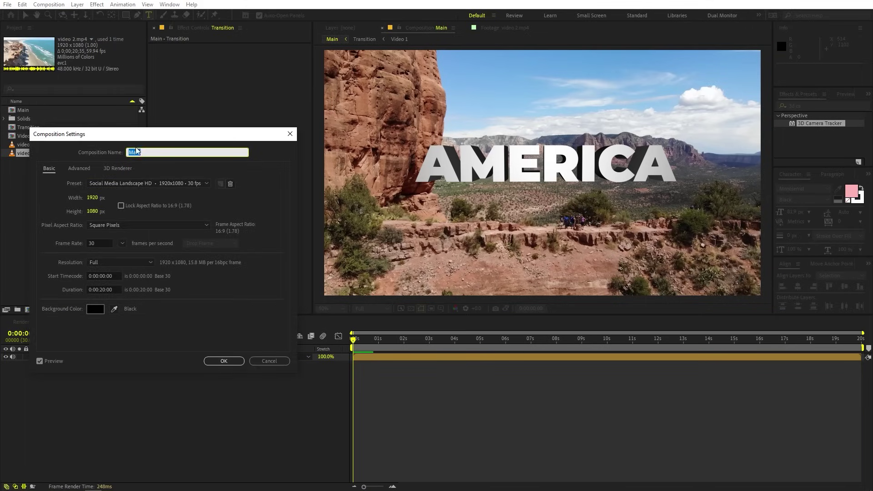
{"action": "left_click", "coordinate": [122, 168]}
{"action": "left_click", "coordinate": [101, 211]}
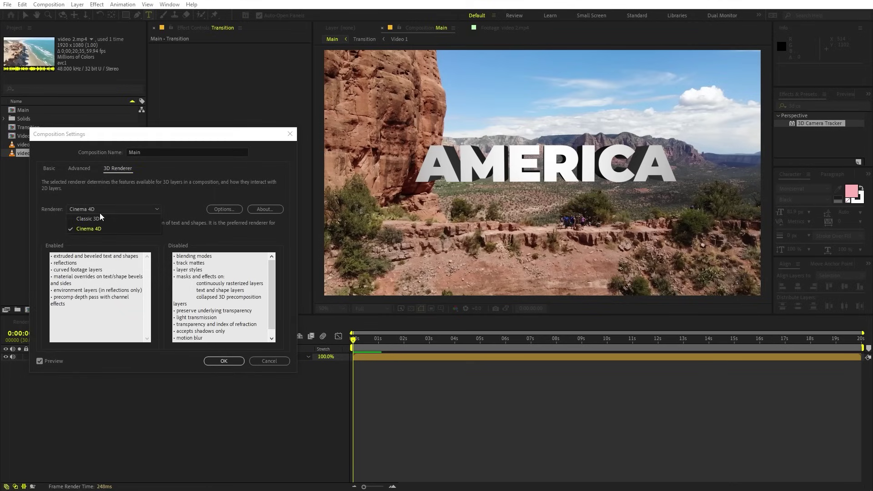
{"action": "left_click", "coordinate": [93, 220]}
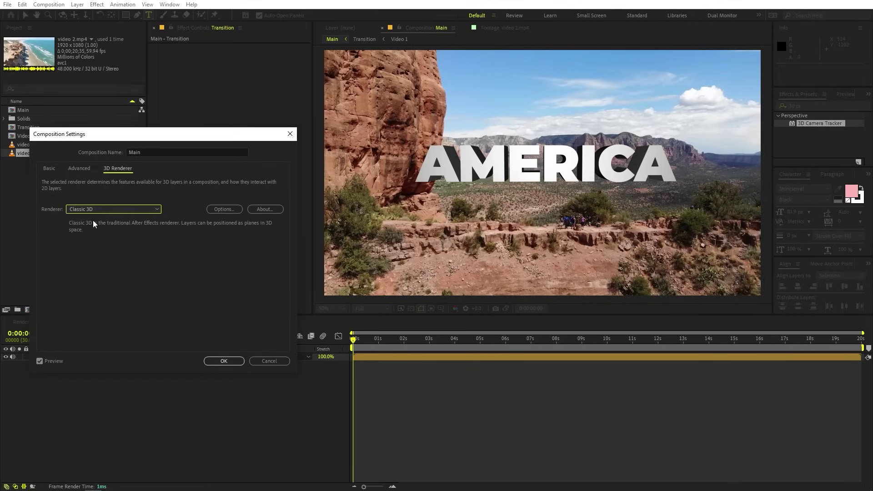
{"action": "left_click", "coordinate": [222, 360]}
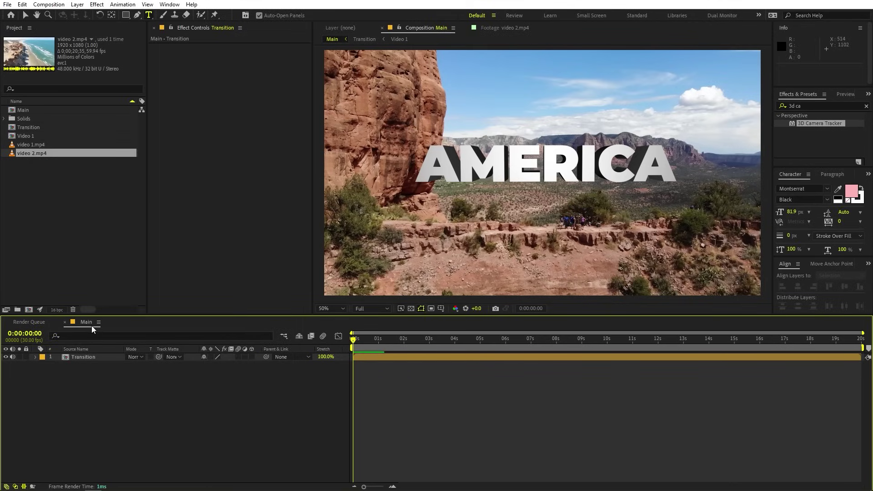
Open the Transition composition and check its 3D renderer setting without changing it
{"action": "double_click", "coordinate": [95, 358]}
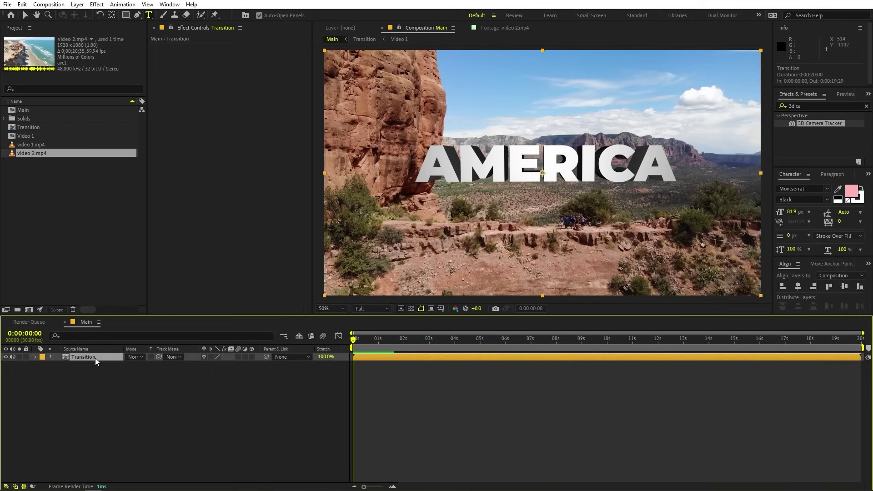
{"action": "left_click", "coordinate": [48, 4]}
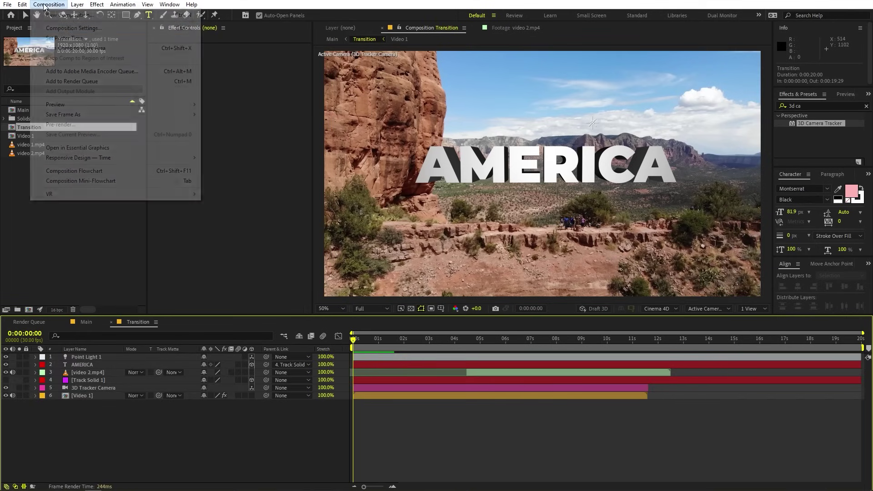
{"action": "left_click", "coordinate": [59, 25]}
{"action": "left_click", "coordinate": [118, 168]}
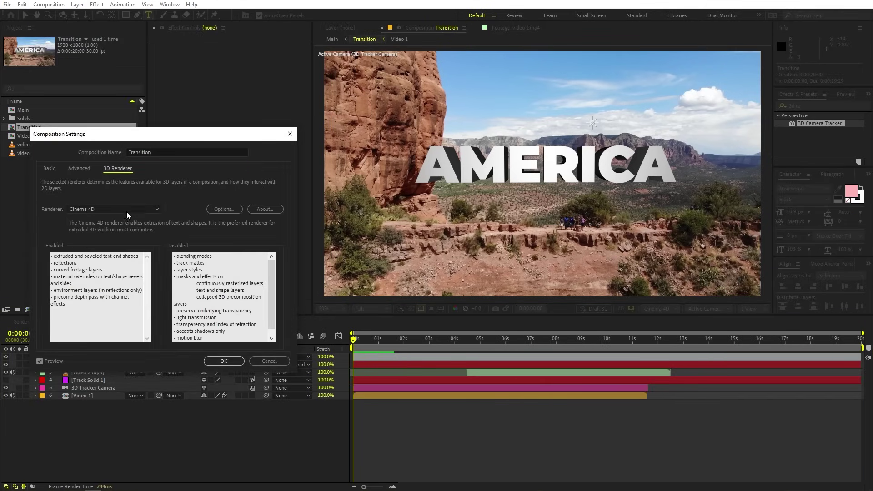
{"action": "left_click", "coordinate": [269, 361]}
Copy the AMERICA and 3D Tracker Camera layers from Transition, paste them into Main at 0:00:00:00, and select only the pasted AMERICA layer
{"action": "left_click_drag", "start_coordinate": [389, 350], "coordinate": [499, 359]}
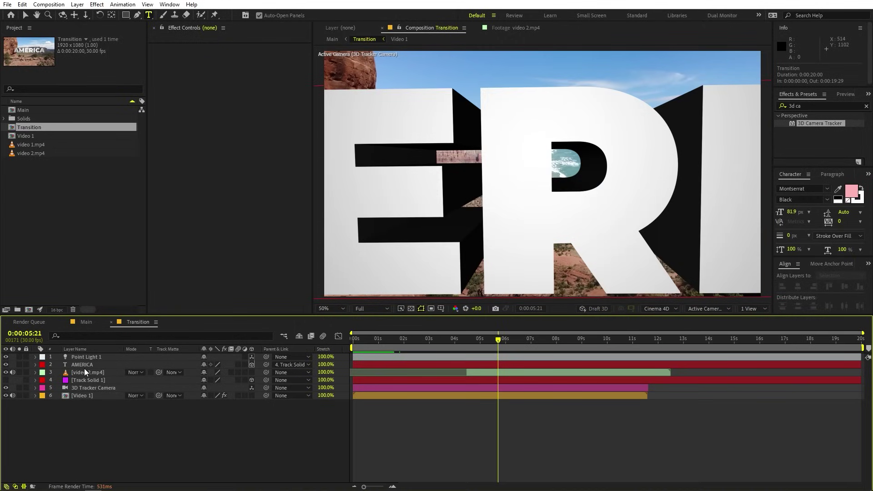
{"action": "left_click", "coordinate": [84, 364]}
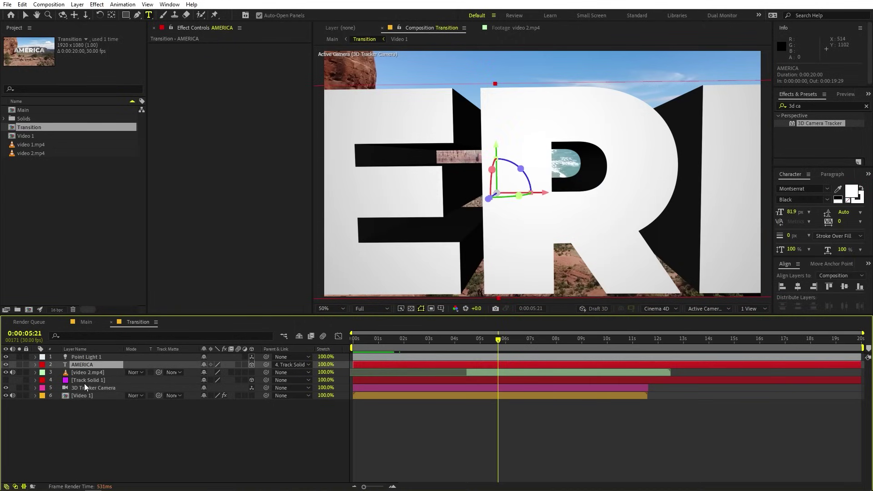
{"action": "left_click", "coordinate": [85, 387], "text": "ctrl"}
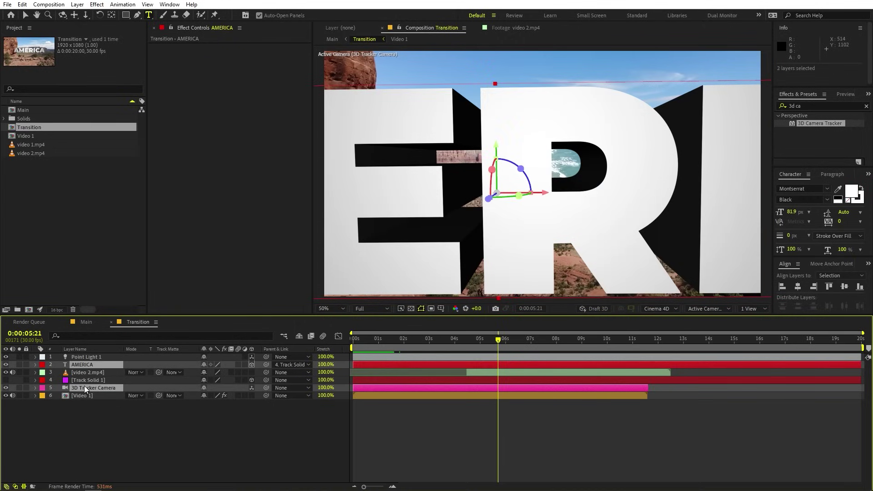
{"action": "key", "text": "ctrl+c"}
{"action": "left_click", "coordinate": [84, 323]}
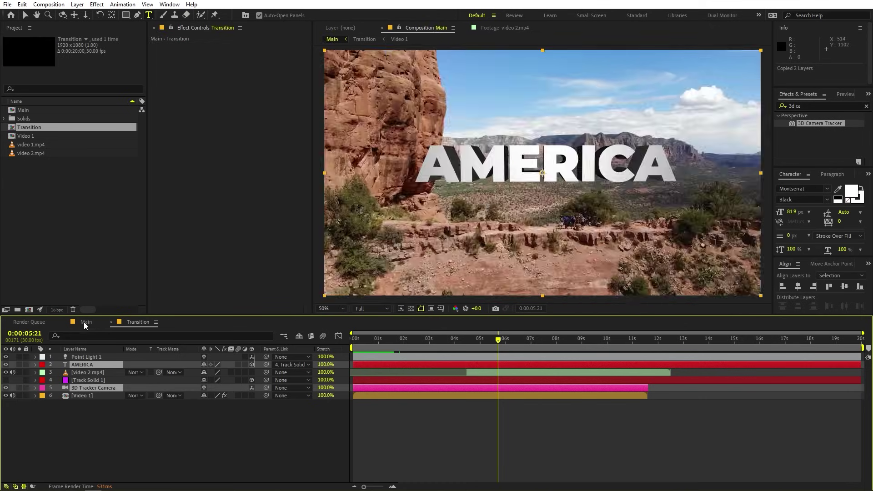
{"action": "key", "text": "Home"}
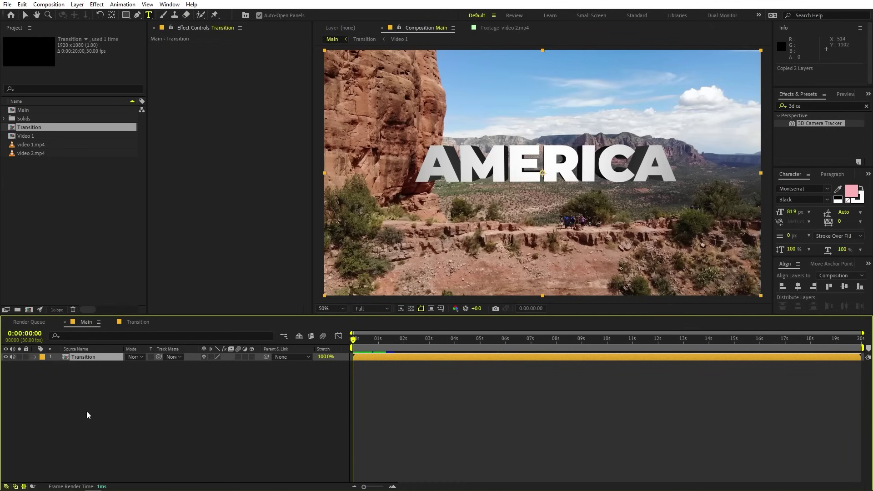
{"action": "left_click", "coordinate": [88, 414]}
{"action": "key", "text": "ctrl+v"}
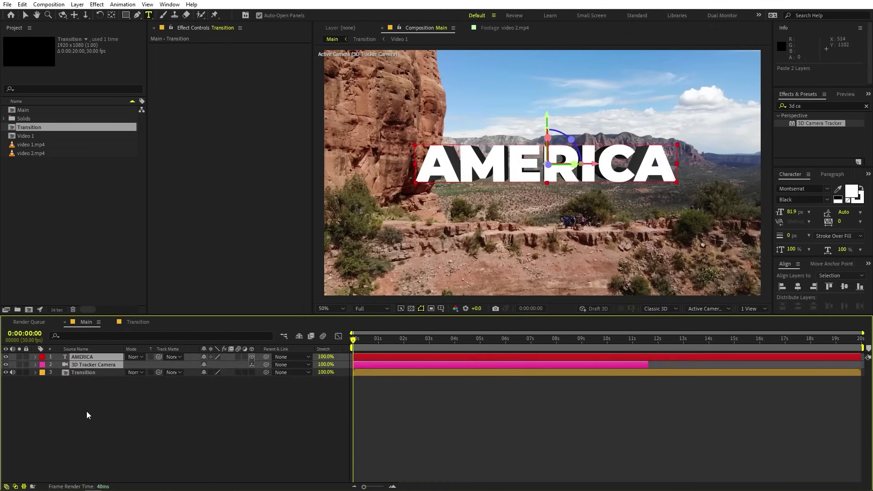
{"action": "left_click", "coordinate": [119, 414]}
{"action": "left_click", "coordinate": [80, 357]}
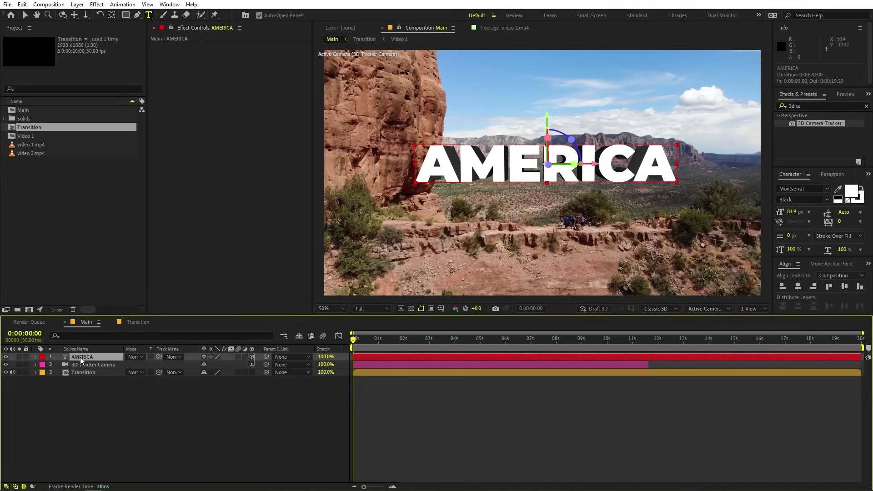
Set the fill colour of the AMERICA text copy in Main to black (000000)
{"action": "left_click", "coordinate": [848, 199]}
{"action": "left_click", "coordinate": [82, 320]}
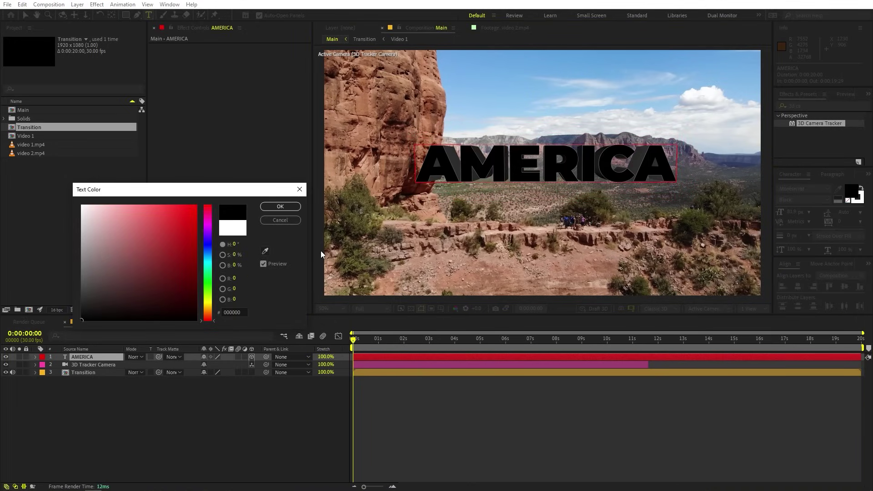
{"action": "left_click", "coordinate": [298, 210]}
Rotate the black AMERICA layer flat and lower it onto the ground beneath the white text, then reveal its Scale property
{"action": "left_click", "coordinate": [91, 359]}
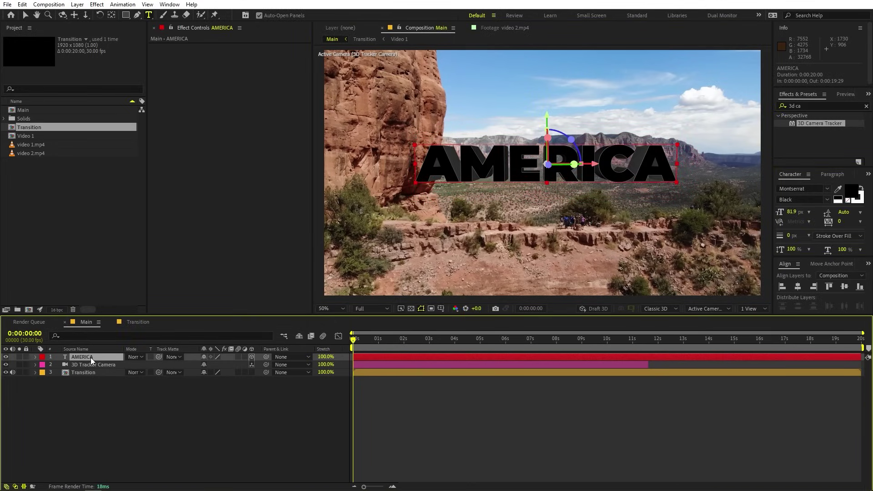
{"action": "key", "text": "r"}
{"action": "mouse_move", "coordinate": [215, 381]}
{"action": "left_mouse_down"}
{"action": "mouse_move", "coordinate": [219, 375]}
{"action": "mouse_move", "coordinate": [187, 380]}
{"action": "mouse_move", "coordinate": [211, 380]}
{"action": "left_mouse_up"}
{"action": "left_click", "coordinate": [25, 15]}
{"action": "left_click_drag", "start_coordinate": [548, 121], "coordinate": [546, 181]}
{"action": "left_click_drag", "start_coordinate": [213, 389], "coordinate": [308, 364]}
{"action": "left_click", "coordinate": [108, 359]}
{"action": "key", "text": "s"}
Apply Fast Box Blur to the black AMERICA layer with a blur radius of 35
{"action": "left_click", "coordinate": [805, 106]}
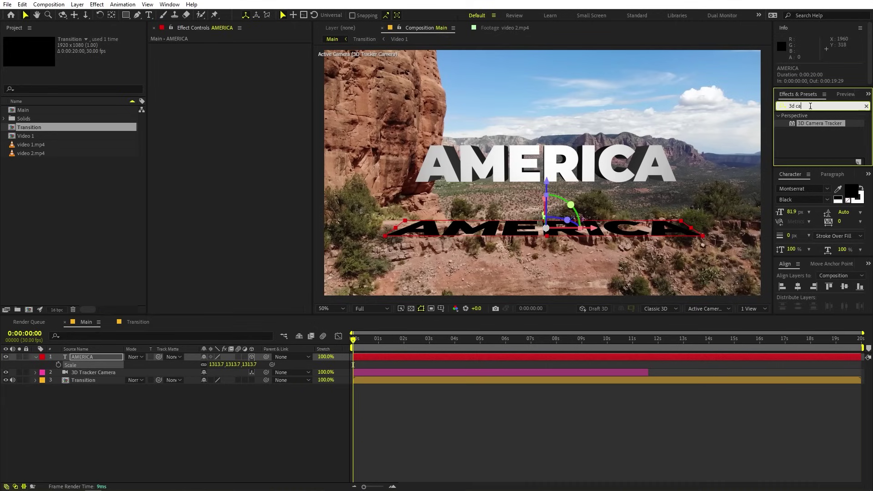
{"action": "type", "text": "fast b"}
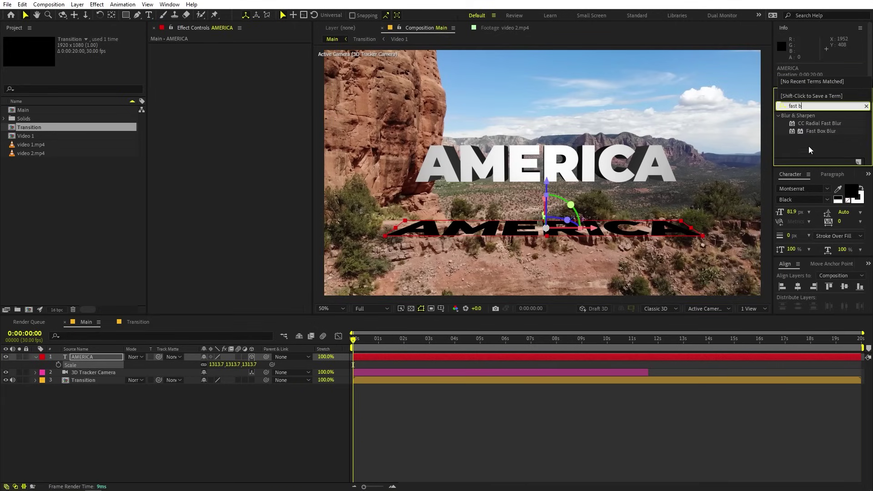
{"action": "left_click_drag", "start_coordinate": [813, 132], "coordinate": [93, 358]}
{"action": "left_click", "coordinate": [242, 54]}
{"action": "type", "text": "51"}
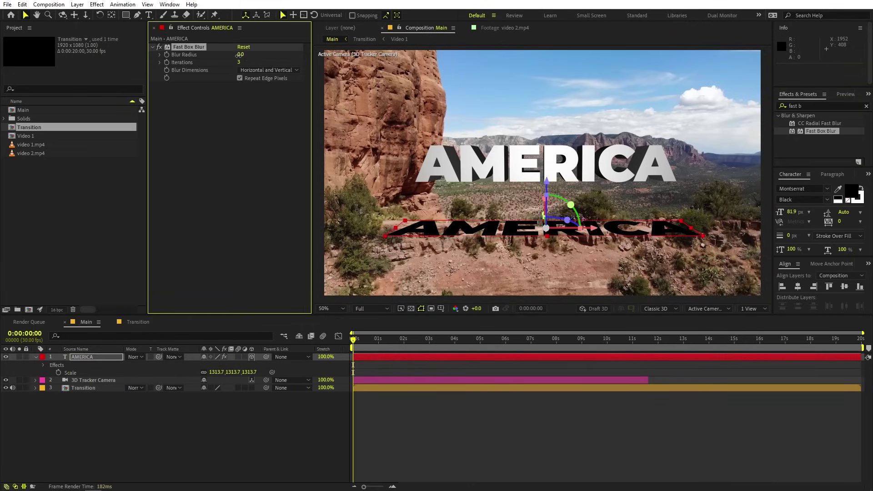
{"action": "key", "text": "Return"}
{"action": "left_click_drag", "start_coordinate": [266, 64], "coordinate": [264, 66]}
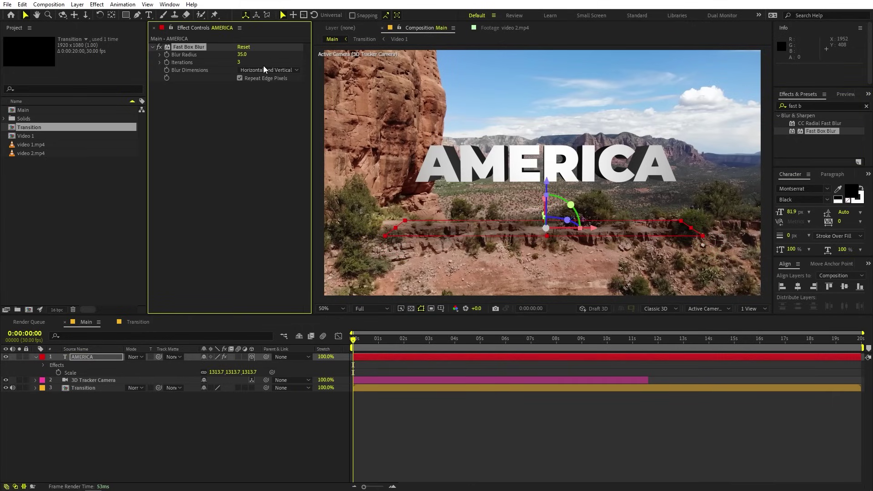
Set the blurred AMERICA shadow layer's opacity to 58% and play back the Main composition to check the result
{"action": "left_click", "coordinate": [105, 356]}
{"action": "key", "text": "t"}
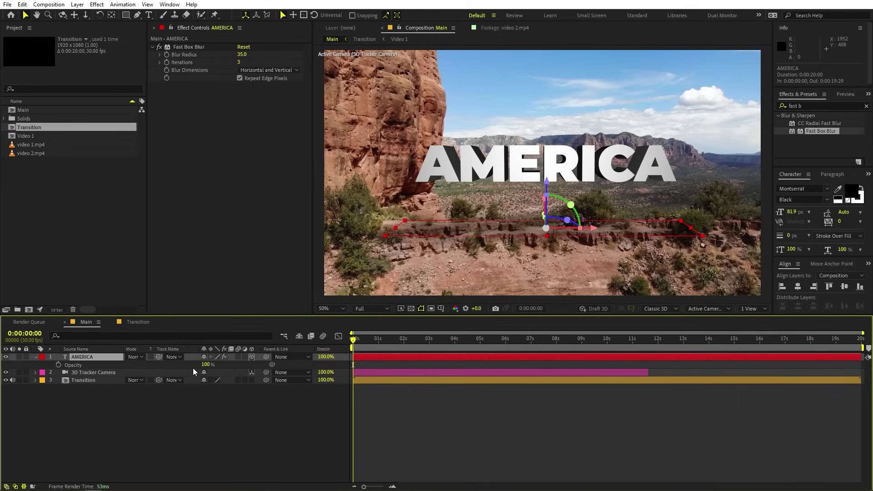
{"action": "mouse_move", "coordinate": [203, 365]}
{"action": "left_mouse_down"}
{"action": "mouse_move", "coordinate": [183, 367]}
{"action": "mouse_move", "coordinate": [190, 367]}
{"action": "left_mouse_up"}
{"action": "left_click", "coordinate": [391, 392]}
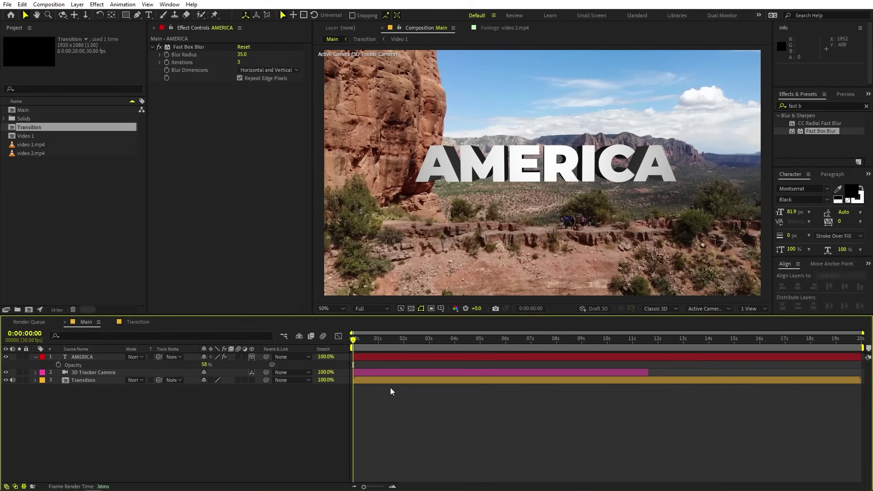
{"action": "key", "text": "space"}
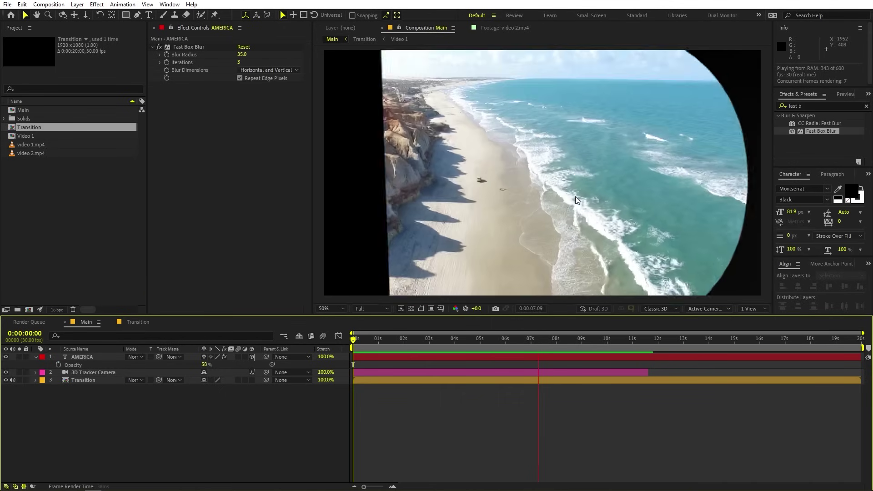
{"action": "key", "text": "space"}
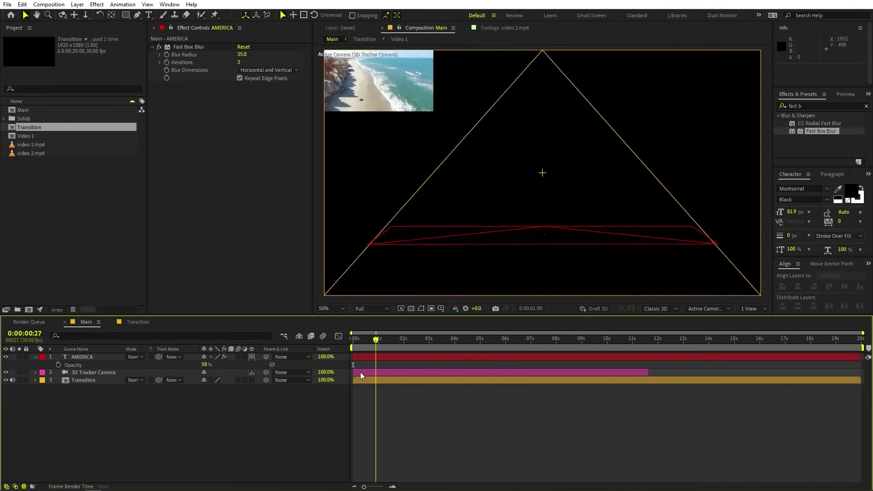